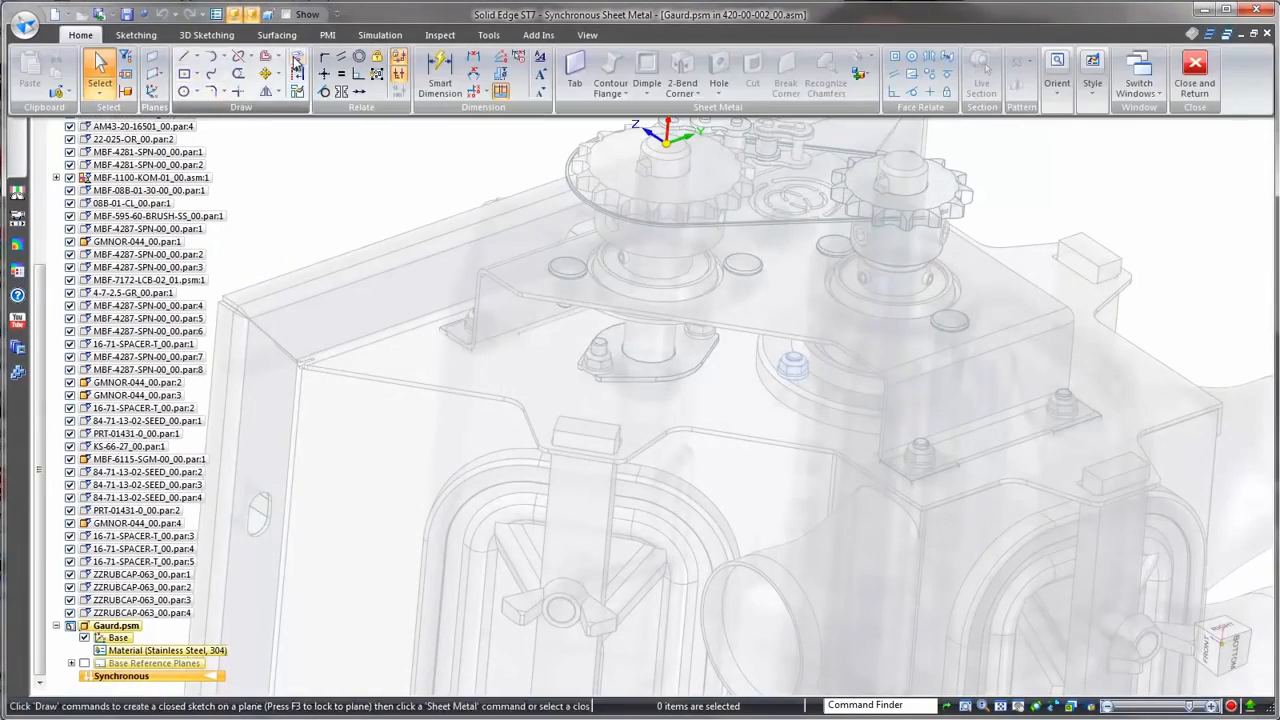
Step: Create the new in-place sheet metal part Gaurd and lock the projection plane on the coordinate system's plane above the sprockets
click(297, 62)
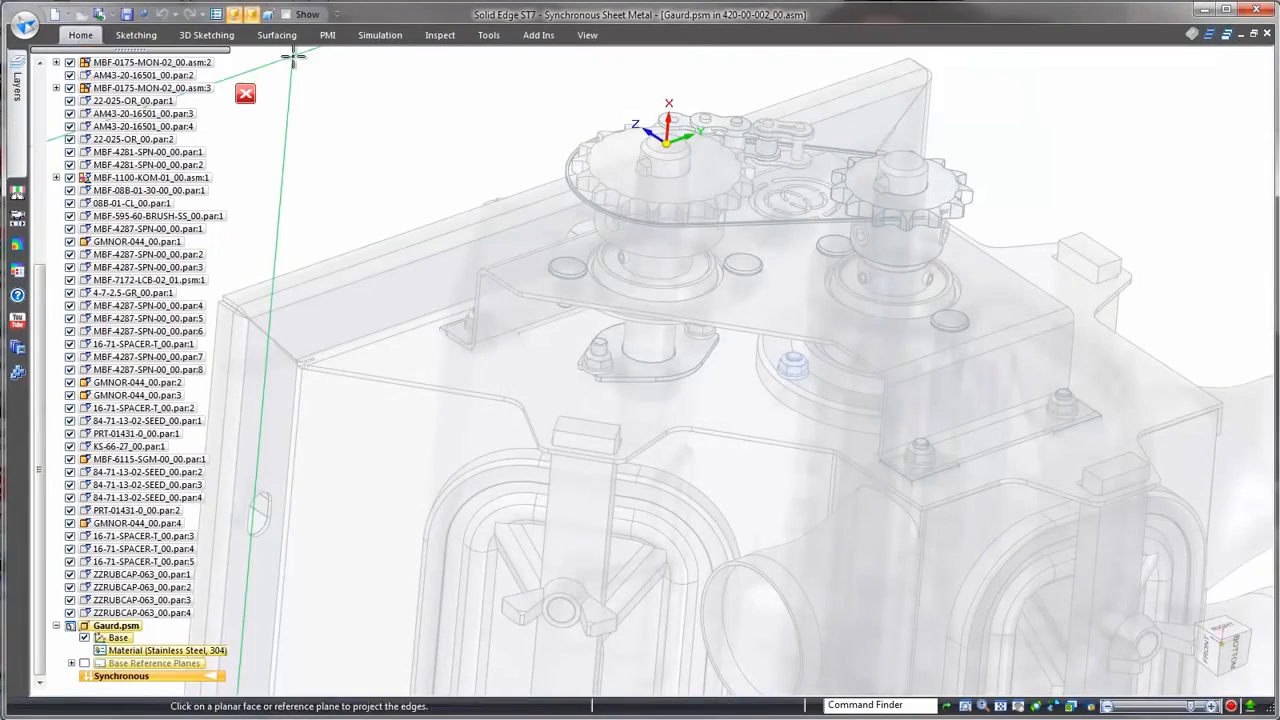
scroll(500, 109, up, 6)
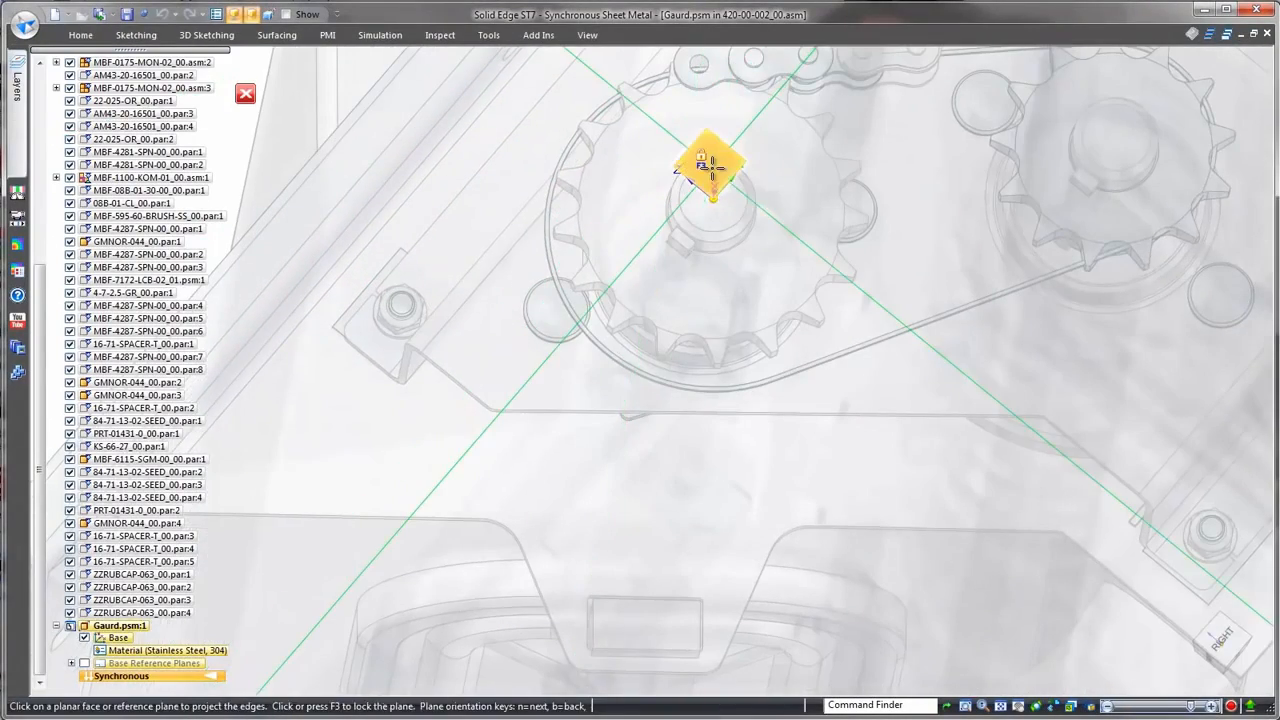
click(712, 168)
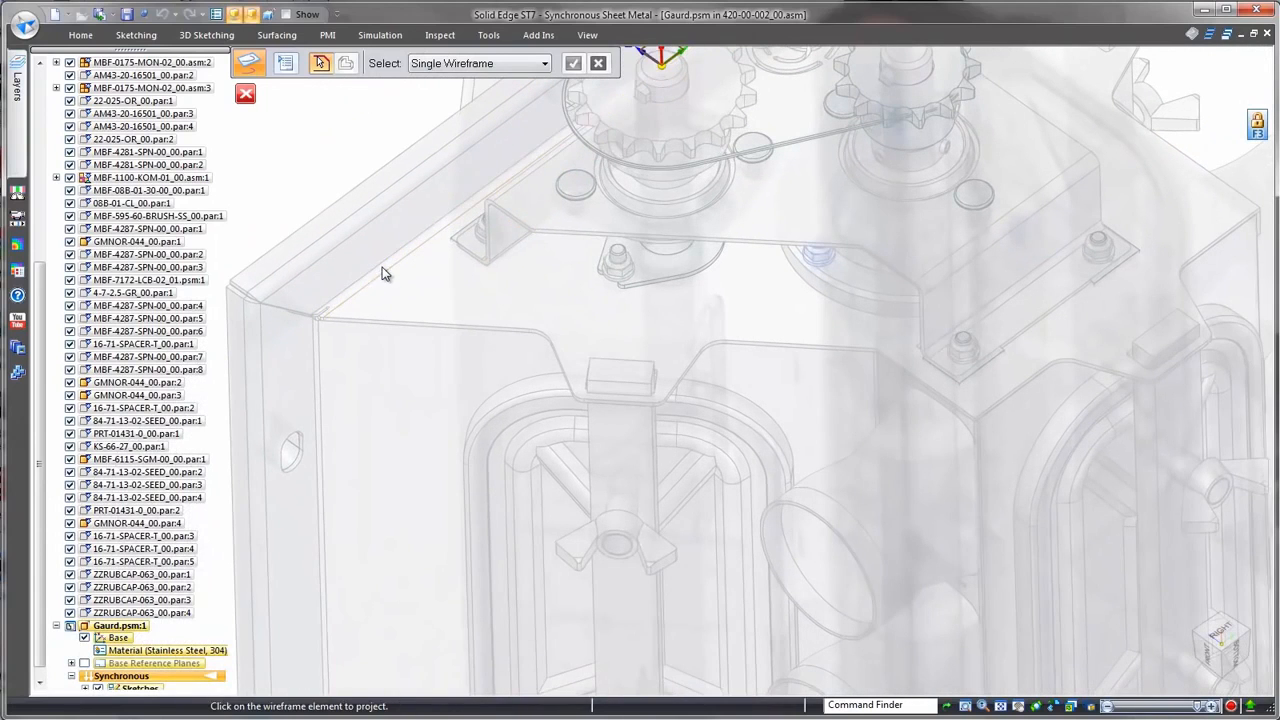
Step: Project the housing top's individual outline edges onto the locked plane to form a closed guard profile
click(785, 343)
click(908, 362)
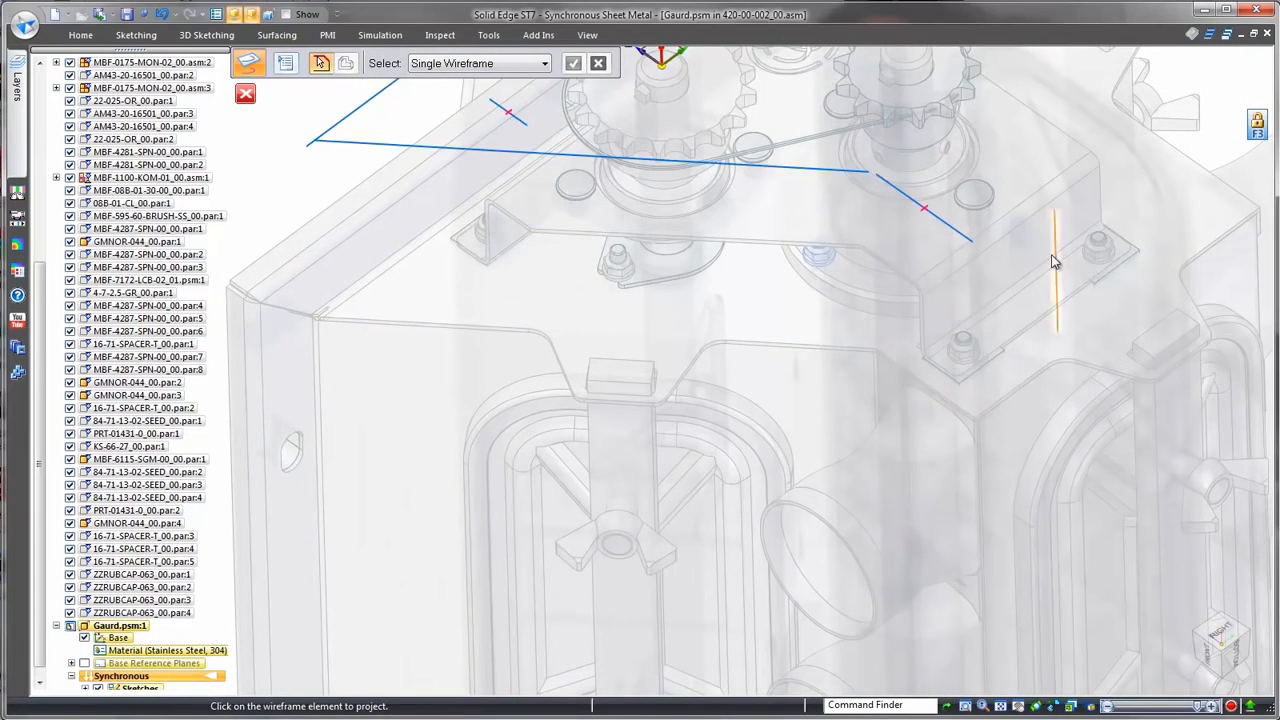
click(1050, 263)
click(1222, 640)
right_click(365, 213)
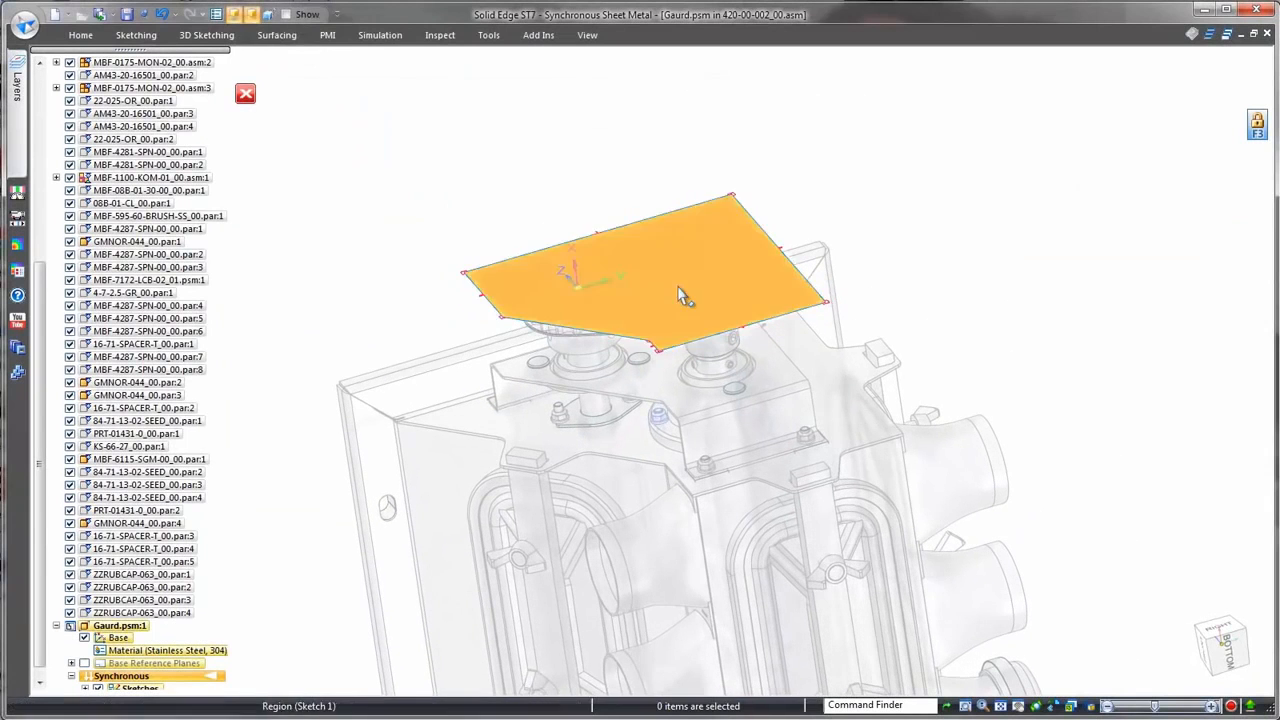
Step: Turn the projected closed region into a 3 mm thick base tab
click(680, 262)
click(679, 262)
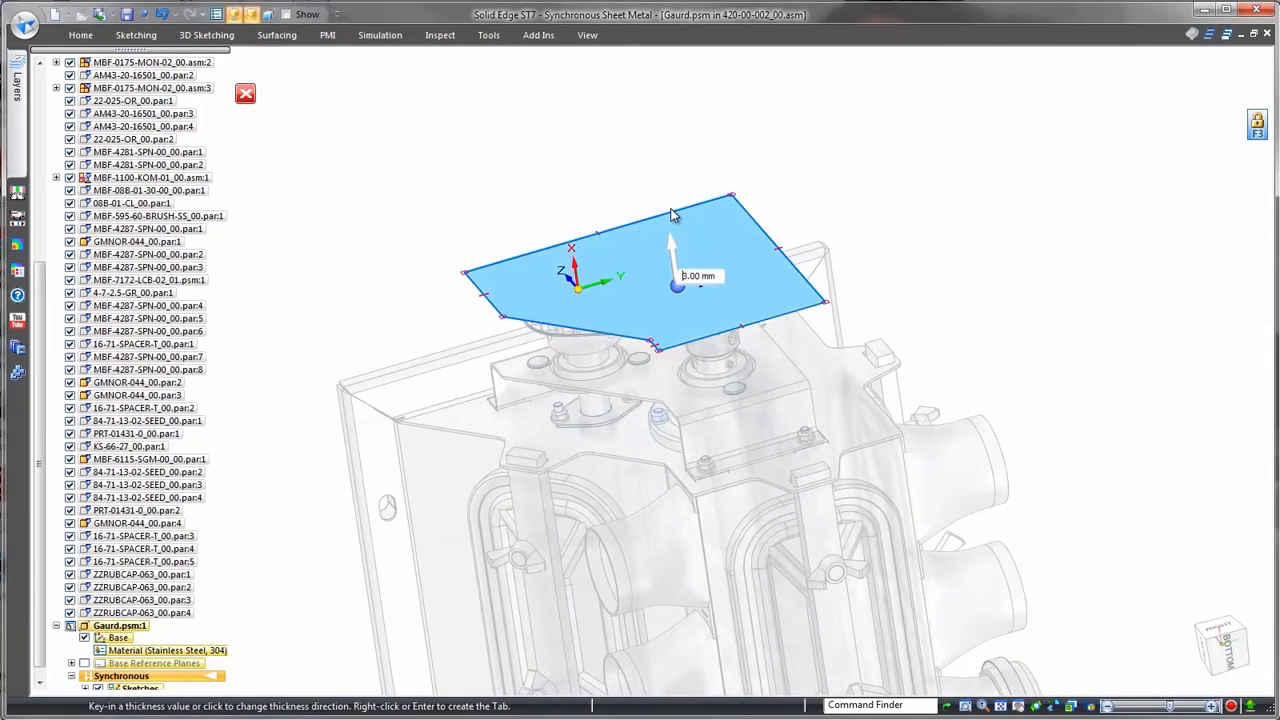
key(Return)
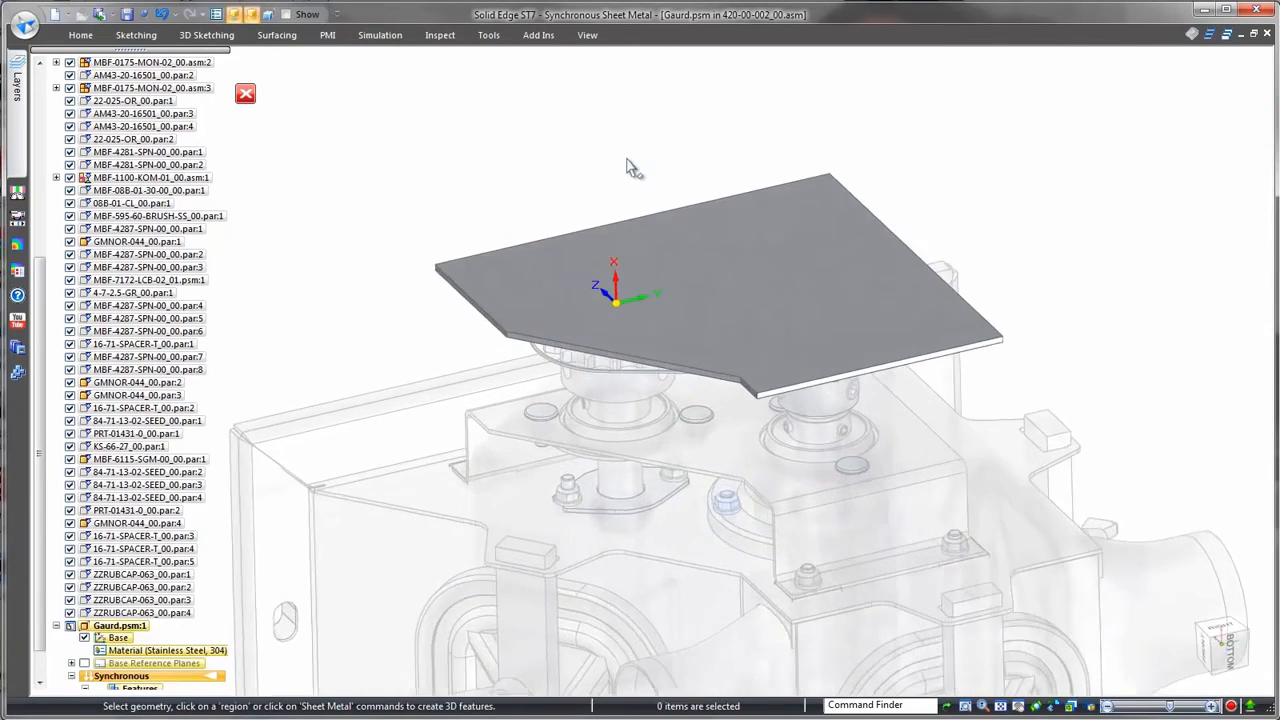
Step: Add 90° flanges on four edges of the base tab, extending them down to the housing's top corner and adjusting the material side
click(895, 405)
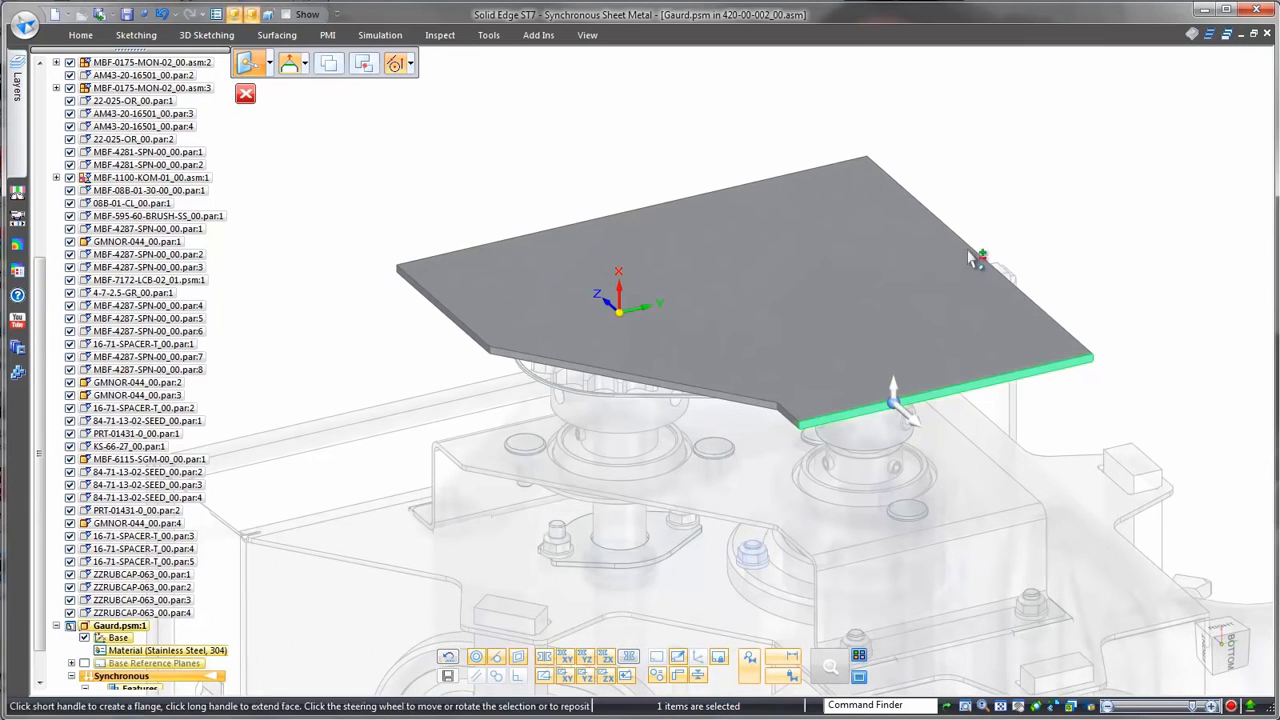
click(895, 390)
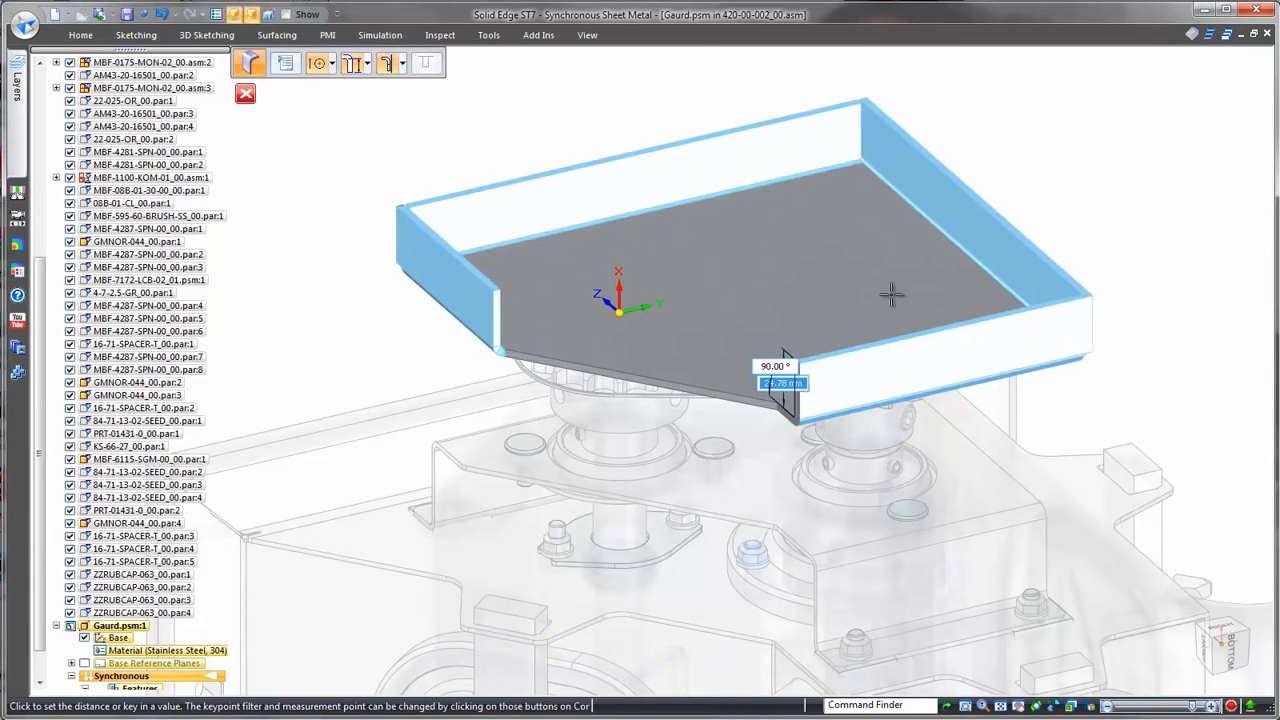
click(411, 120)
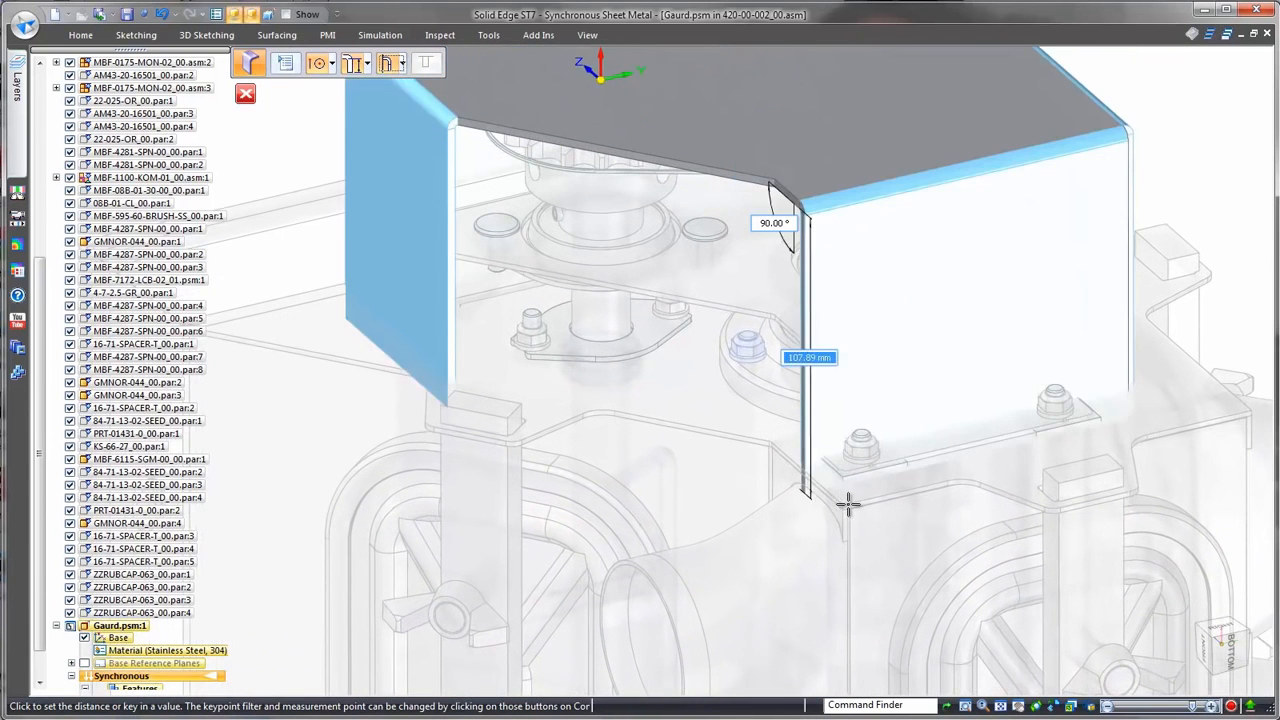
click(844, 503)
right_click(700, 470)
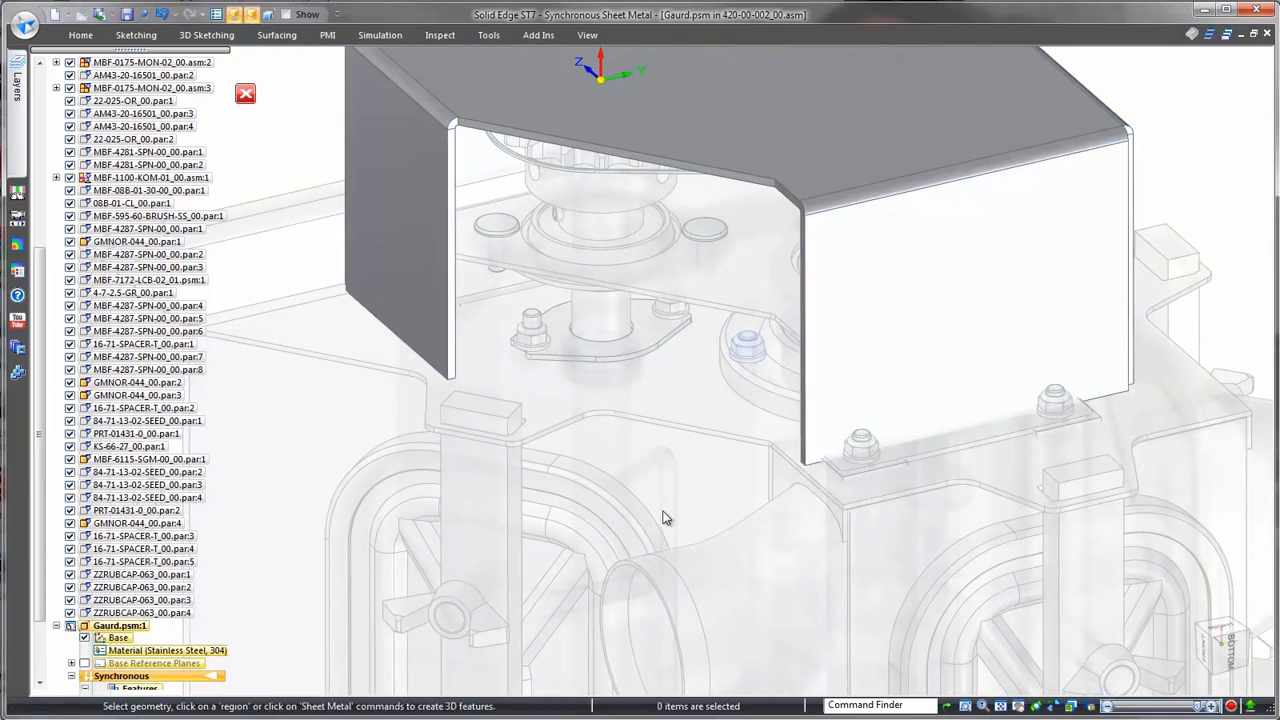
Step: Sketch a line about 59 mm long across the lower part of the front flange, parallel to its bottom edge
click(749, 480)
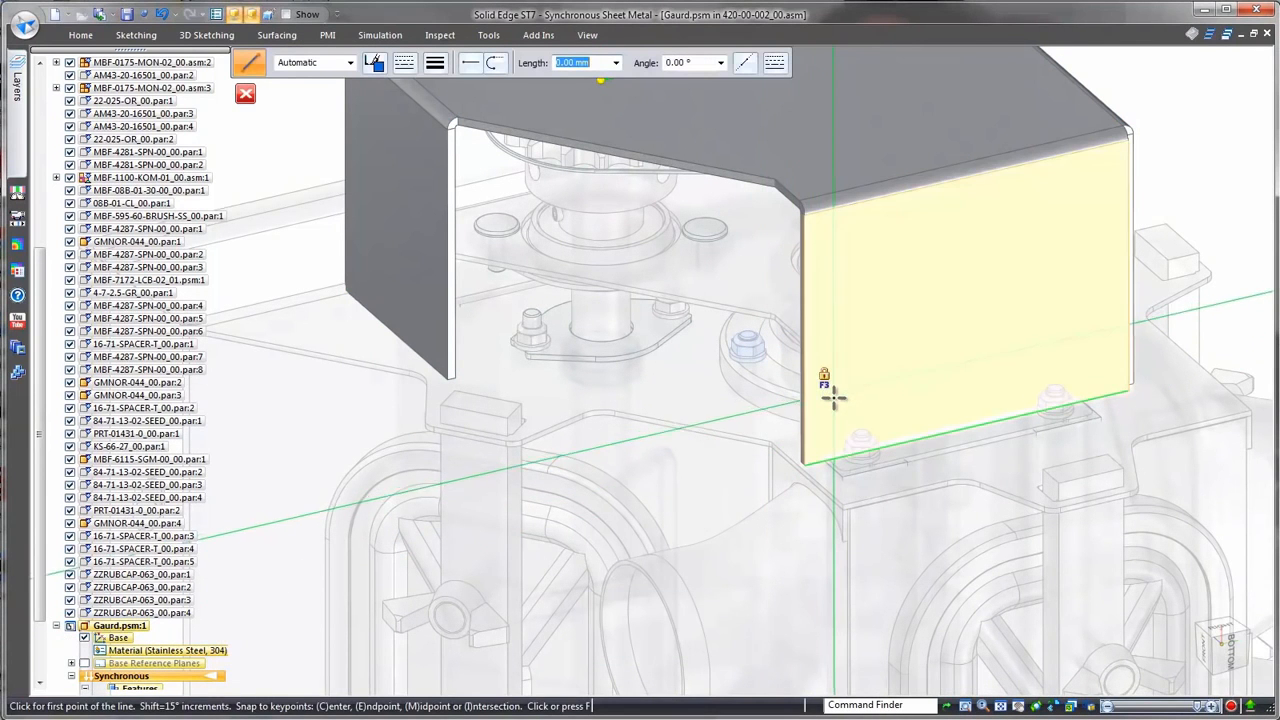
key(F3)
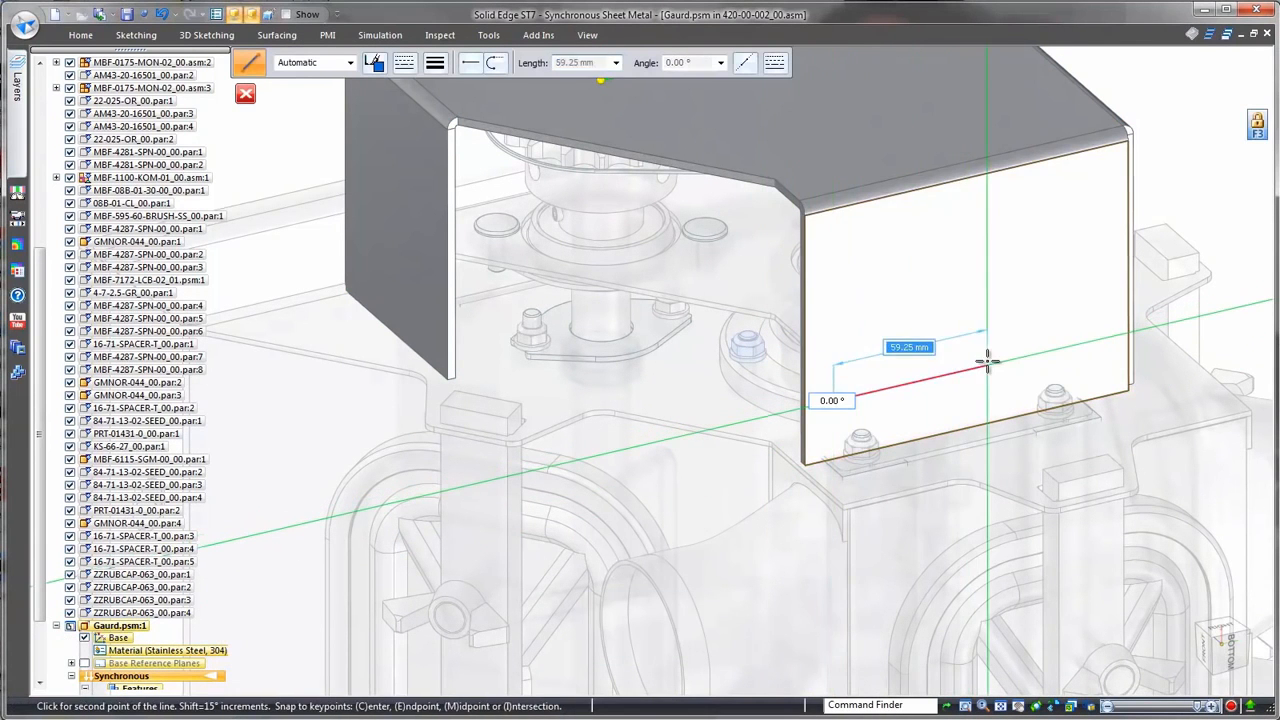
click(986, 366)
key(Escape)
Step: Create a jog in the front flange along the sketched line, stepping it outward to the housing corner
click(85, 38)
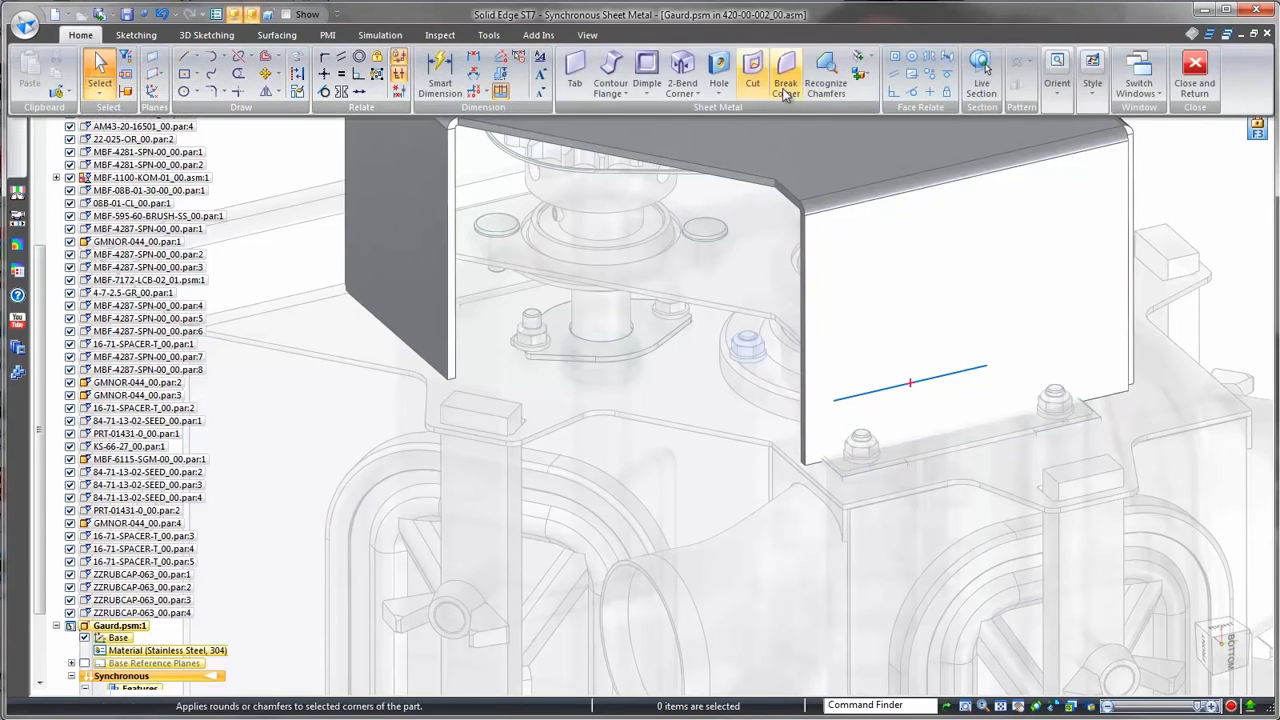
click(868, 58)
click(885, 386)
click(900, 410)
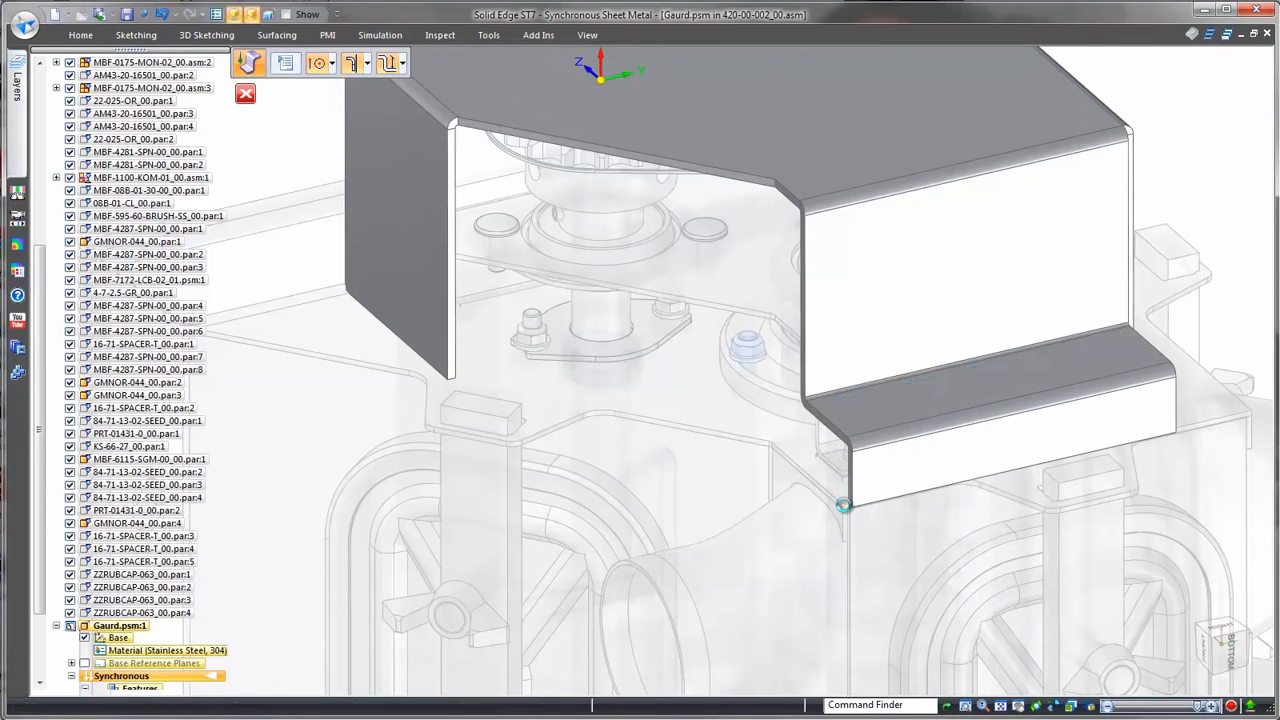
key(Escape)
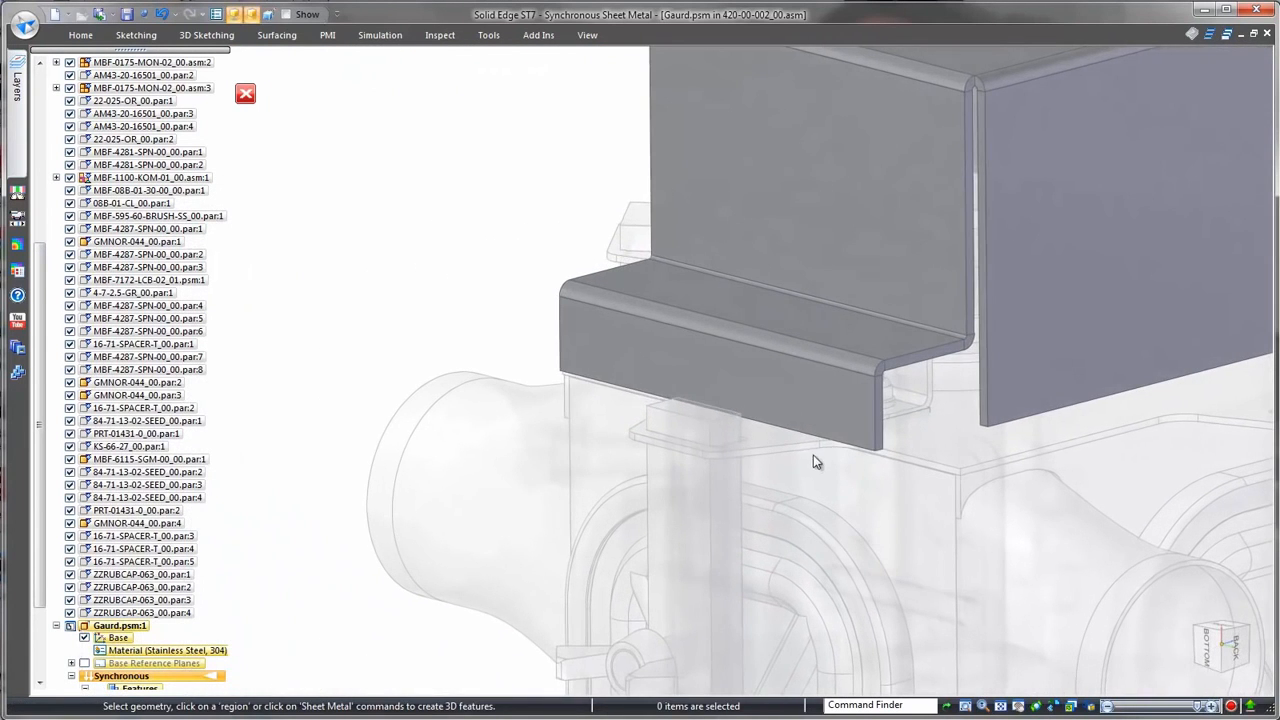
Step: Add a 90° partial-width flange in the middle of the jogged wall's bottom edge, over the housing's latch plate
click(829, 438)
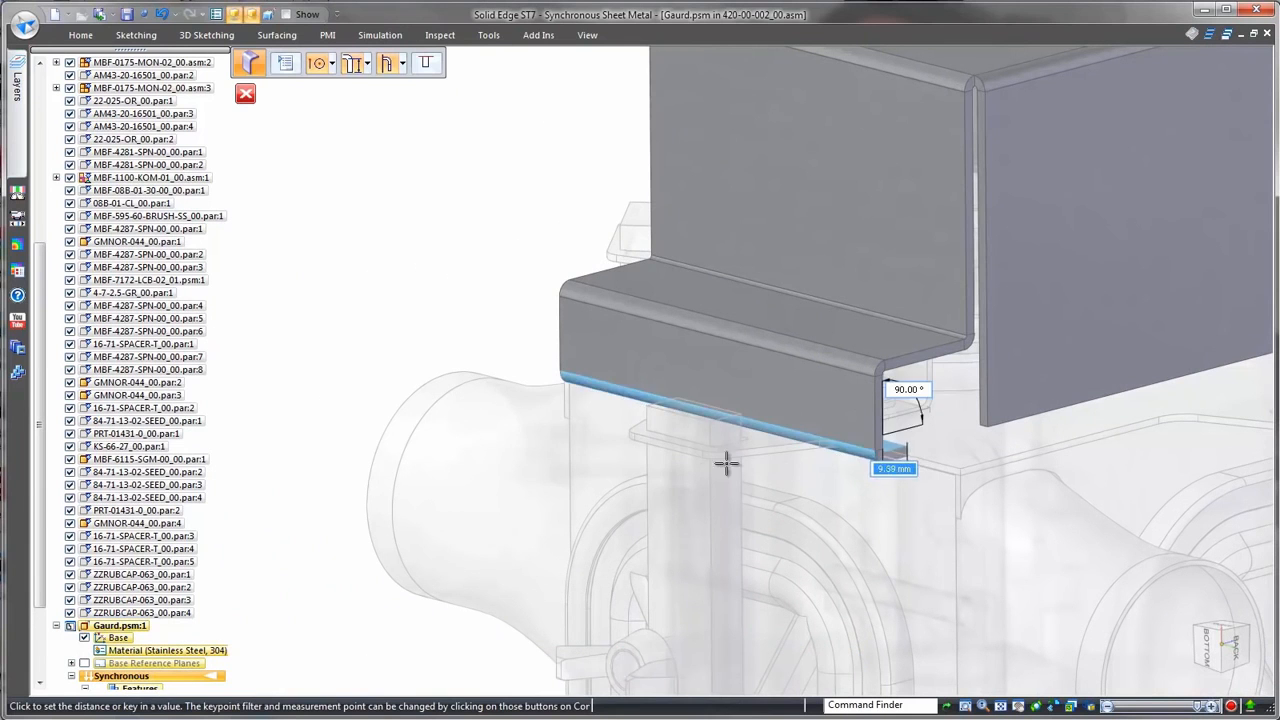
click(425, 63)
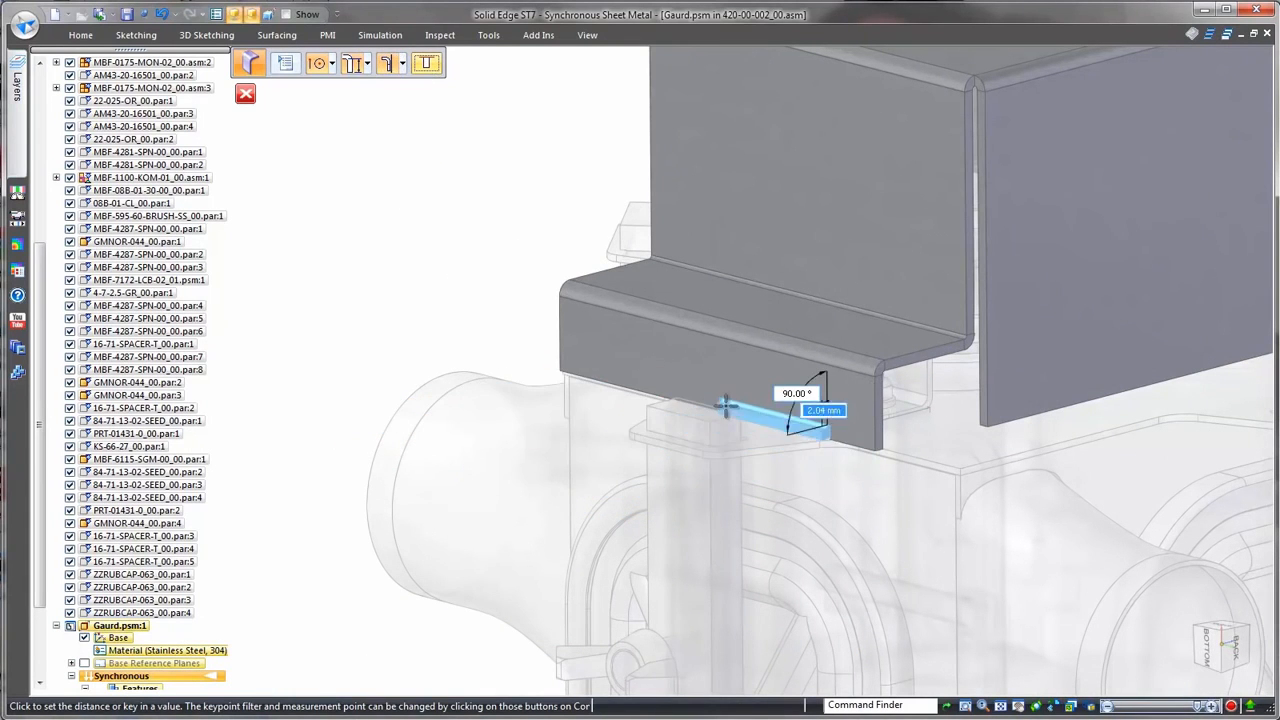
click(739, 412)
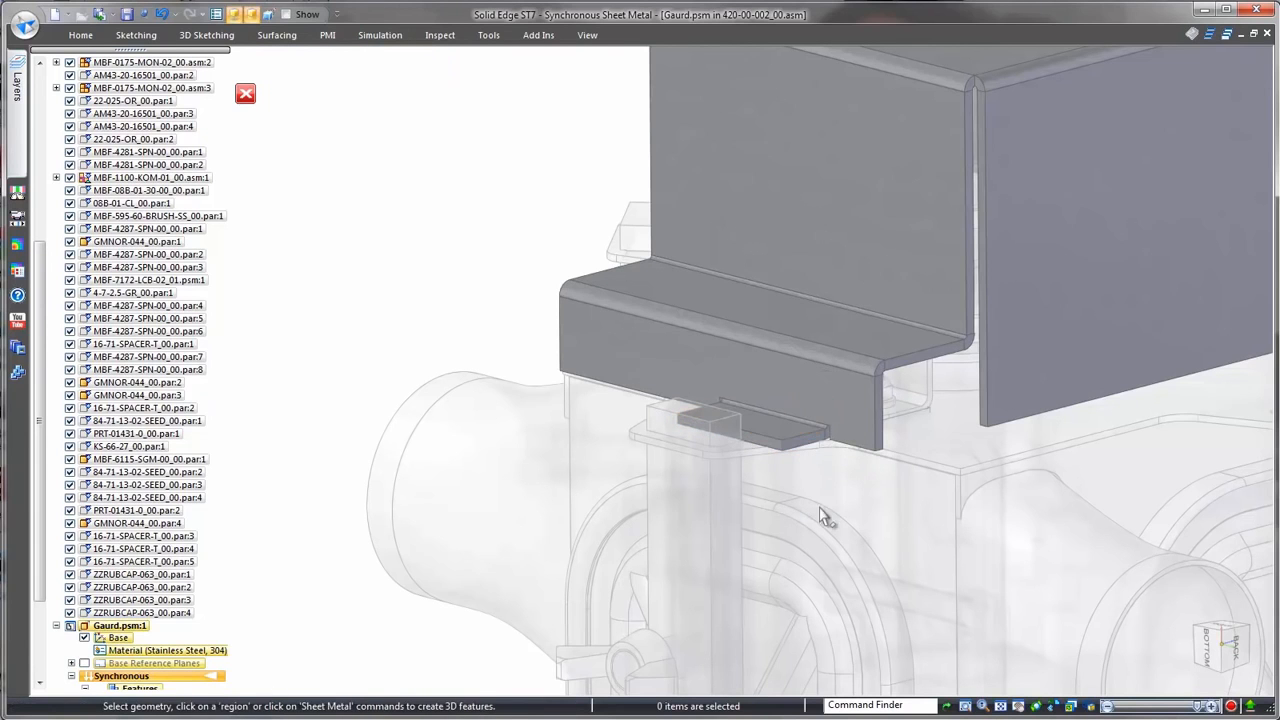
Step: Angle both end faces of the small partial flange to match the tapered edges of the housing's latch plate
click(803, 446)
right_drag(814, 488, 811, 426)
click(757, 454)
right_click(421, 336)
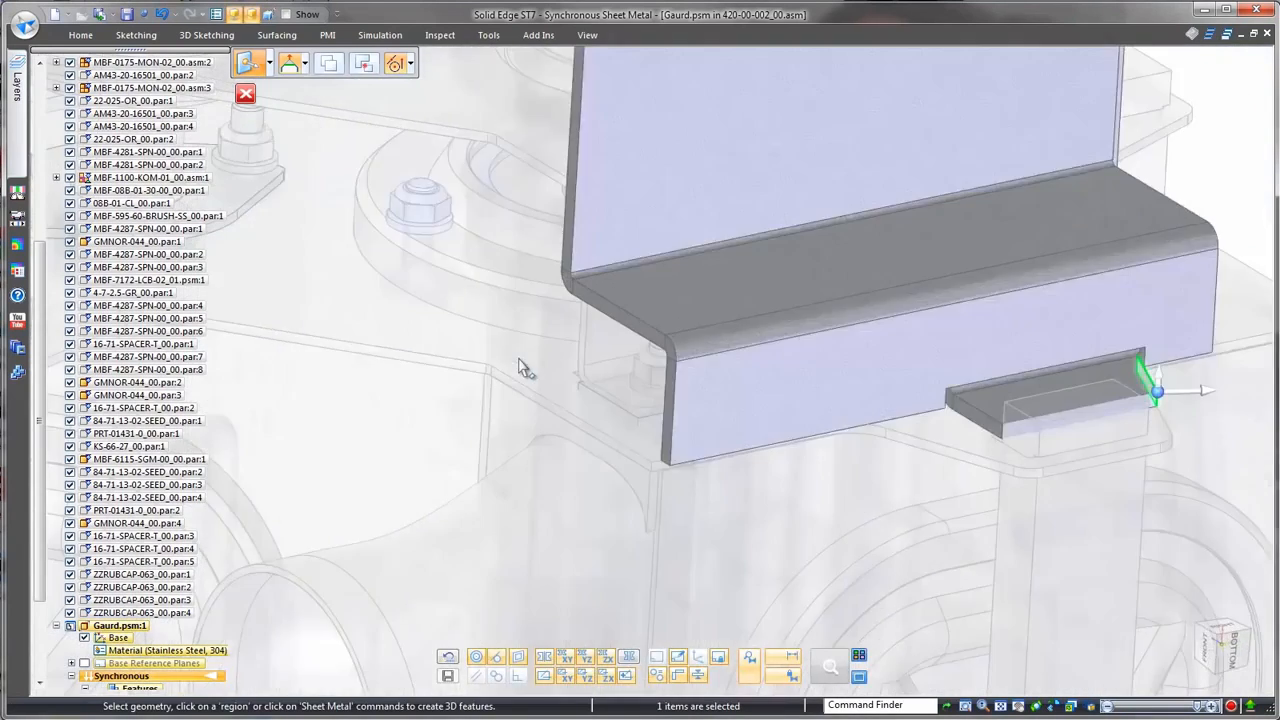
middle_drag(519, 368, 733, 402)
click(908, 360)
right_drag(803, 466, 806, 393)
click(858, 393)
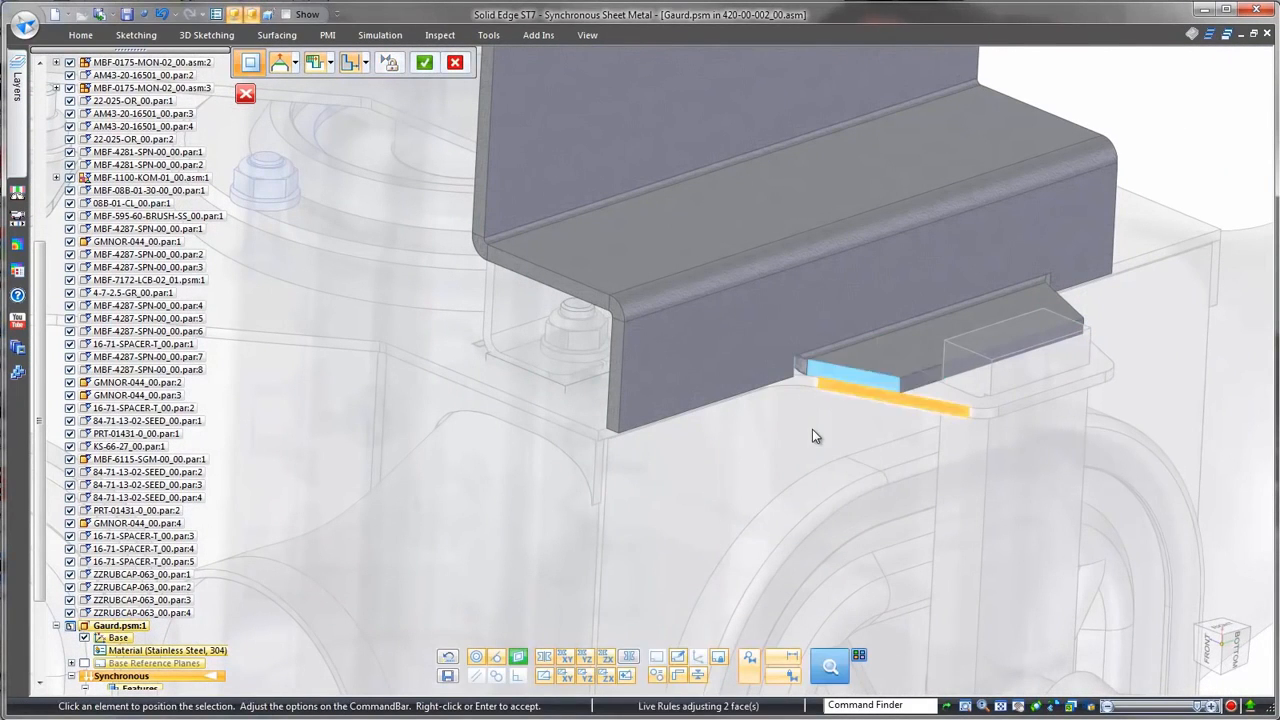
right_click(494, 494)
Step: Add a flange on the vertical free edge of the side wall beside the angled opening, changing its material side option
click(494, 494)
middle_drag(494, 494, 631, 349)
click(625, 351)
click(623, 354)
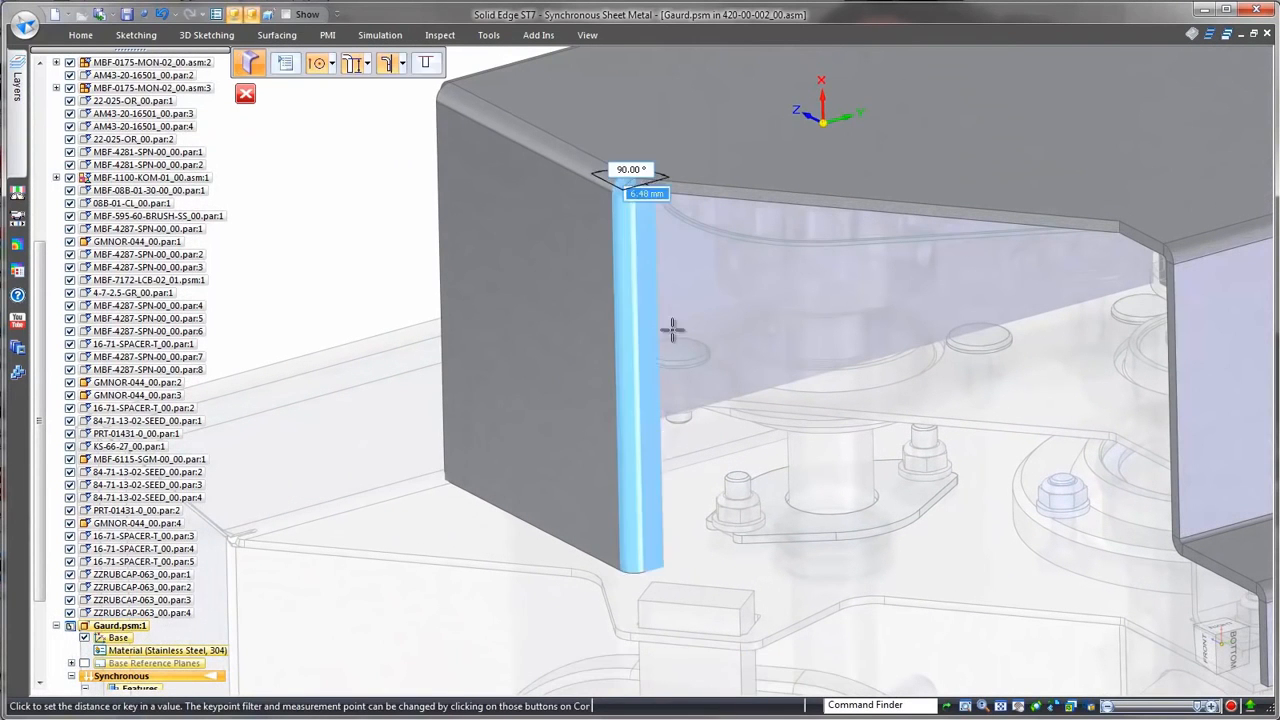
click(403, 65)
click(424, 121)
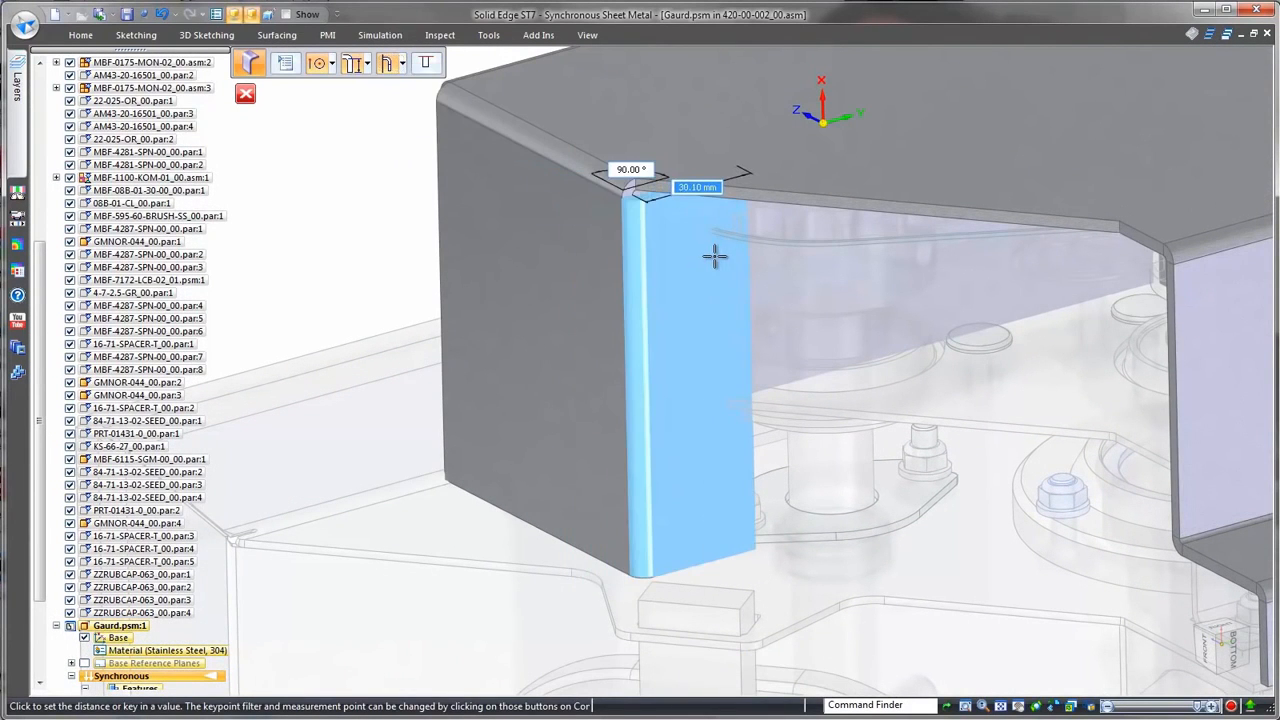
click(920, 320)
Step: Rotate the new vertical flange into alignment with the angled edge of the guard's top plate using a face relation
right_click(790, 242)
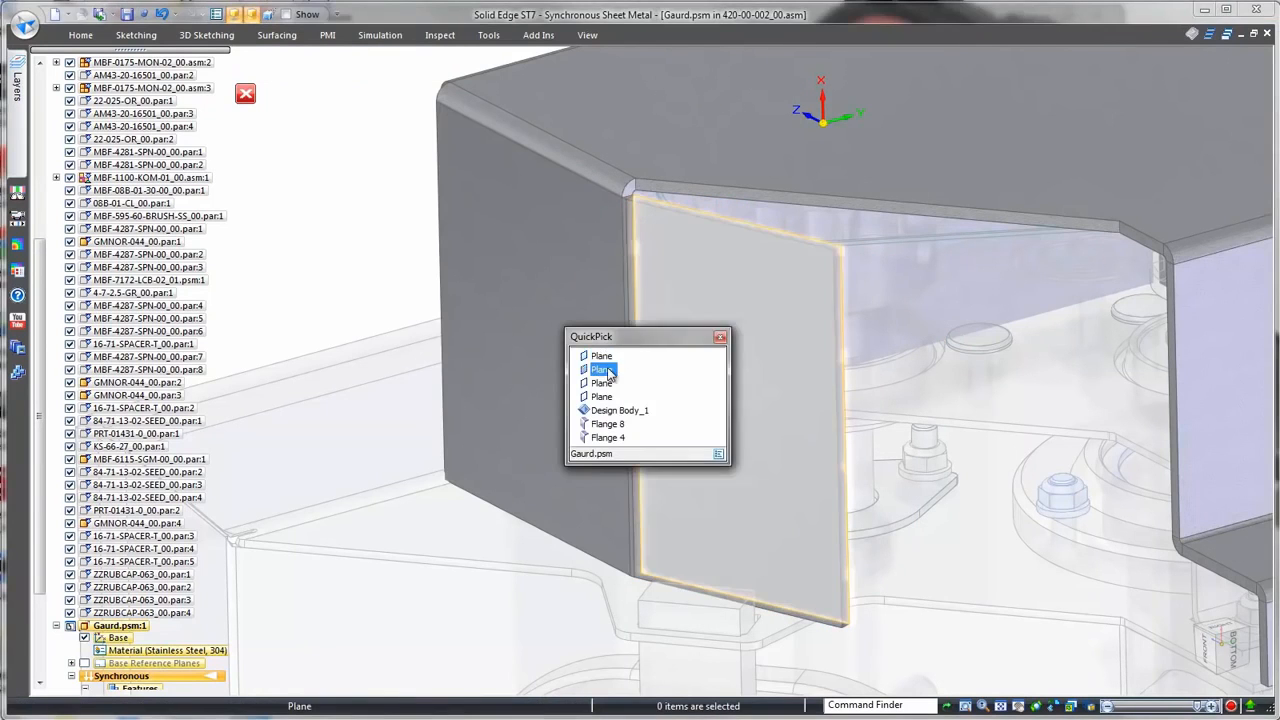
click(606, 371)
click(932, 217)
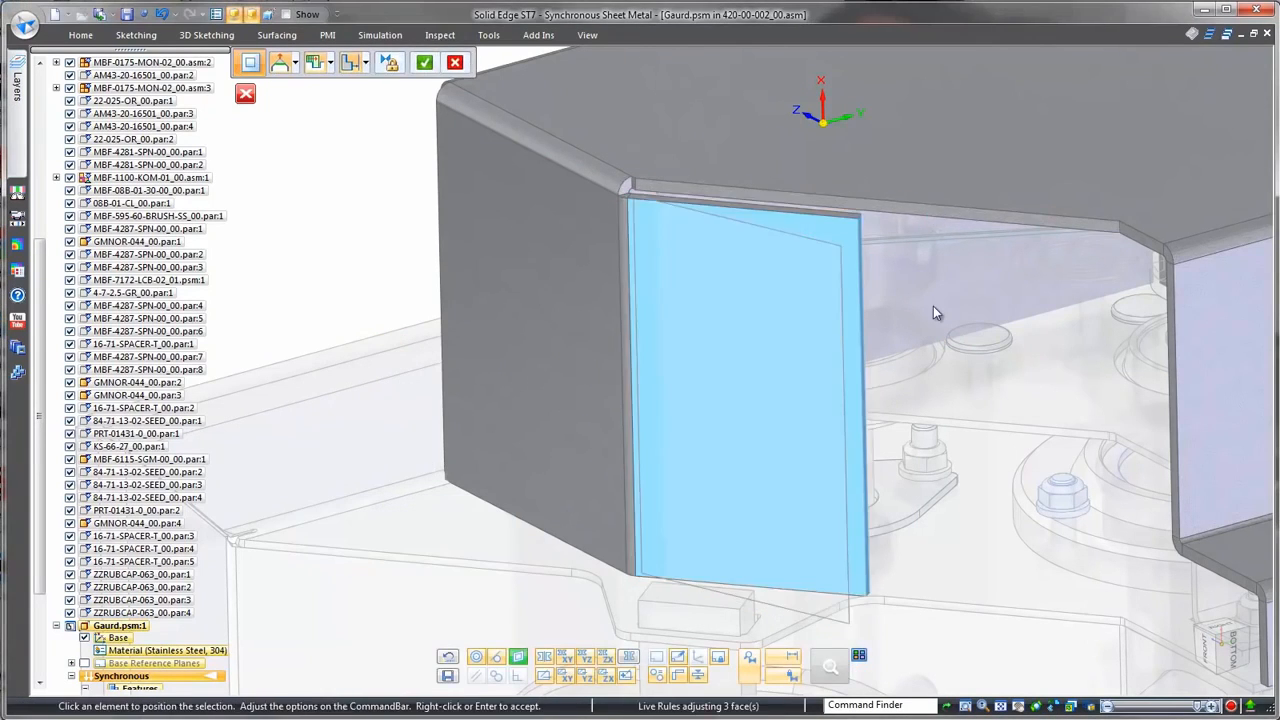
right_click(933, 306)
key(Escape)
Step: Extend the angled flange's free edge to the corner point of the top plate
middle_drag(963, 411, 950, 402)
click(848, 293)
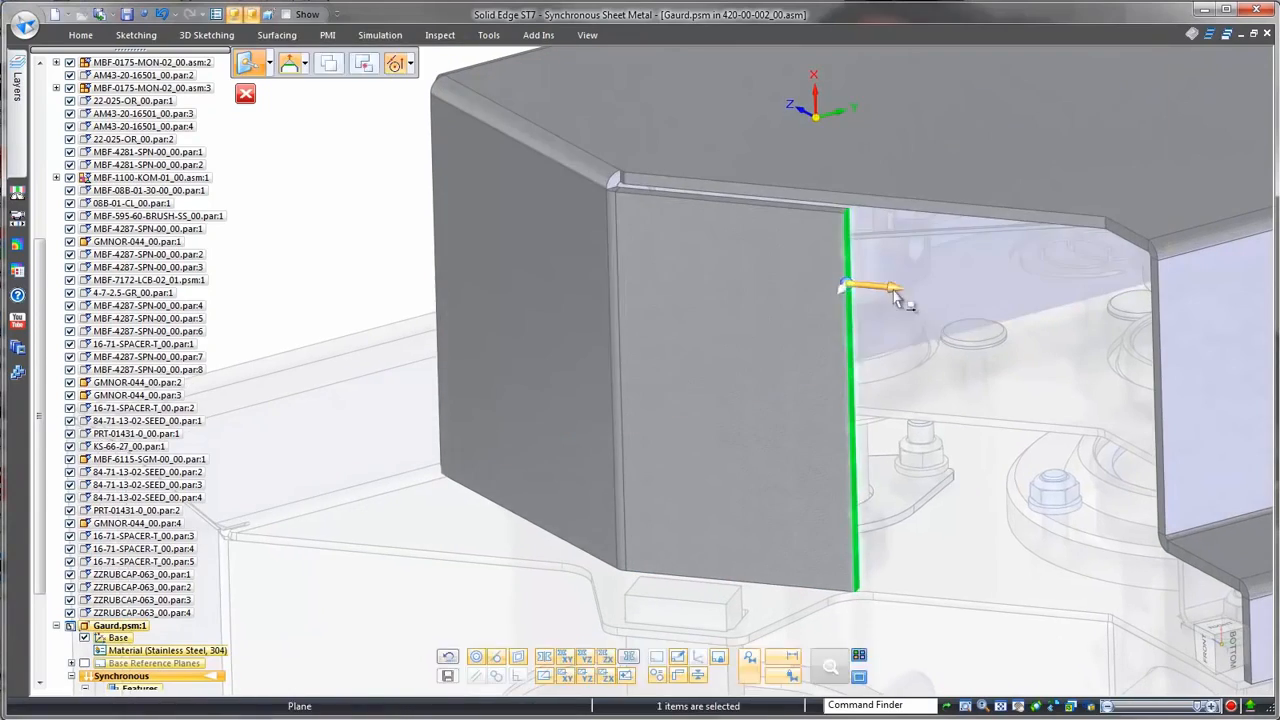
click(866, 292)
click(1113, 228)
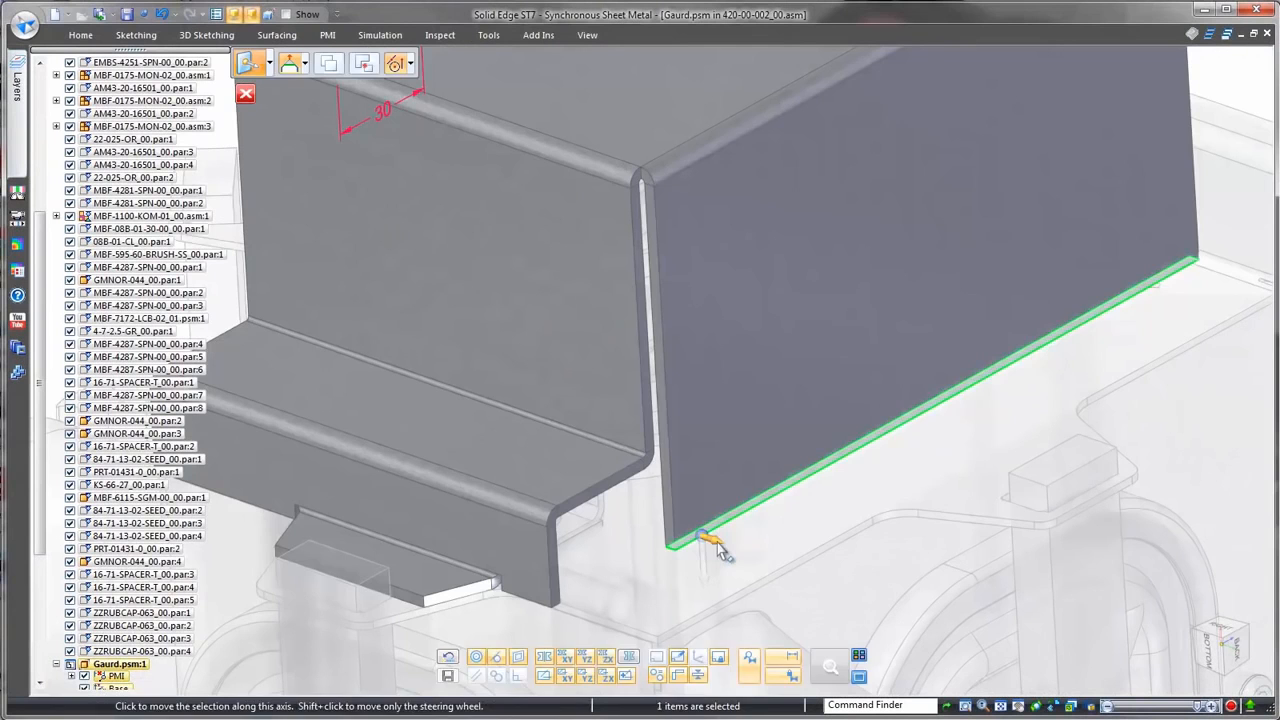
Step: Add a 90° outward flange along the large side wall's bottom edge and dimension its depth to 15 mm
click(716, 540)
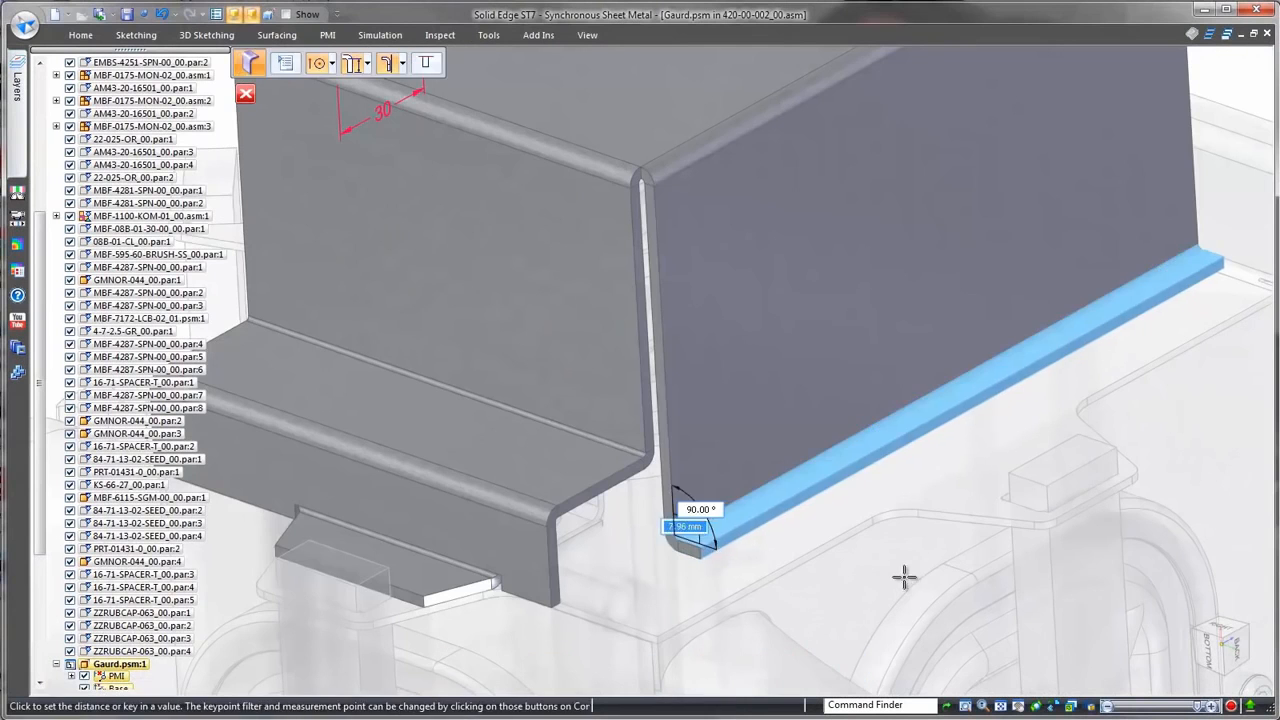
click(904, 582)
right_click(845, 607)
click(802, 597)
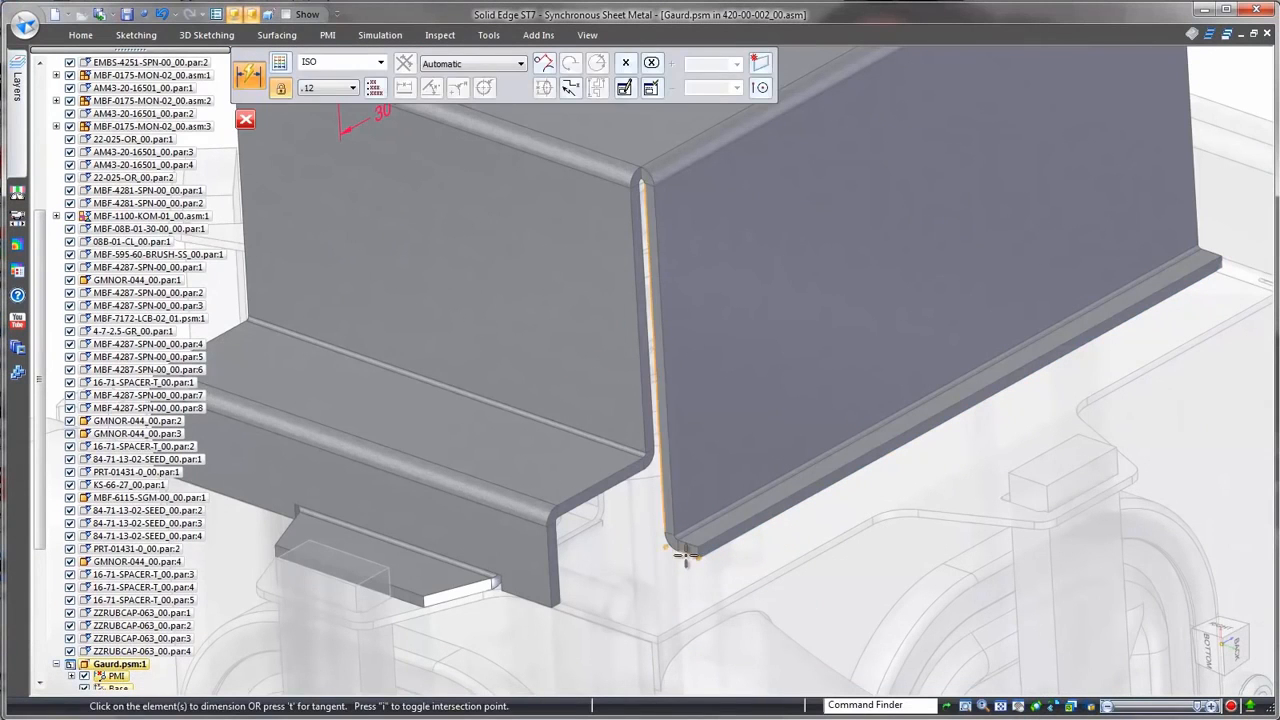
click(679, 578)
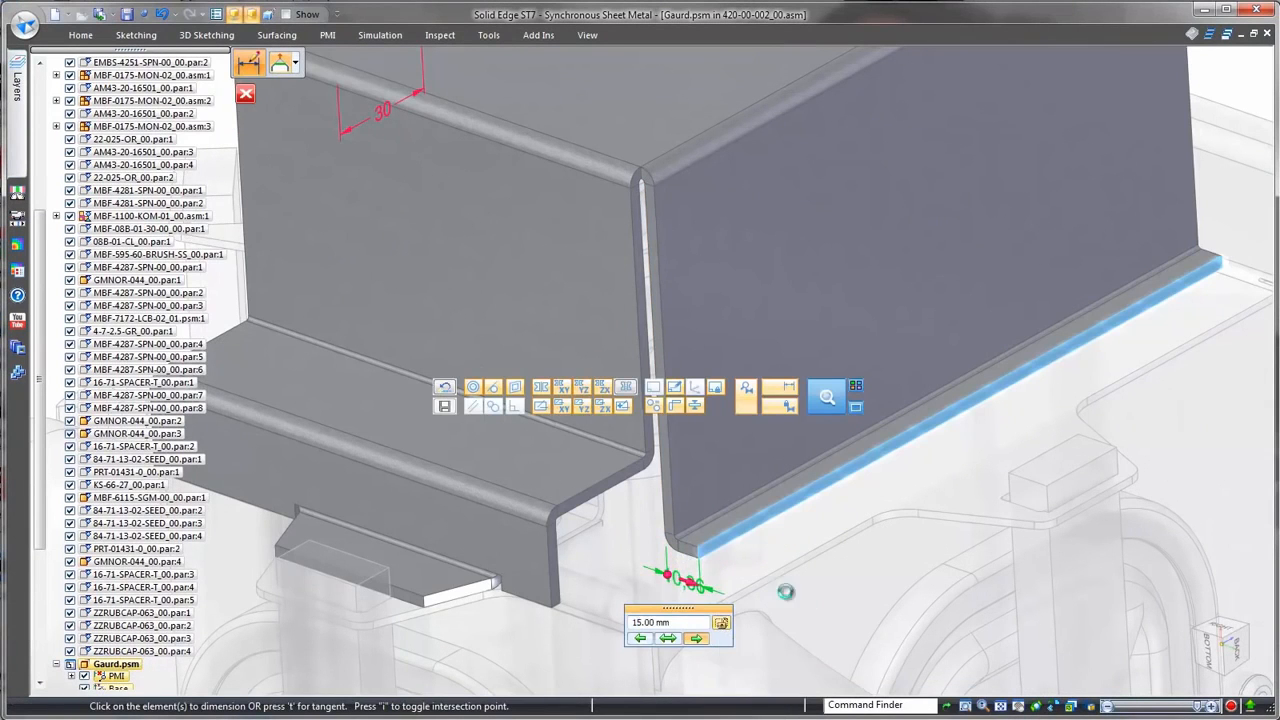
key(Return)
key(Escape)
Step: Tilt the large side wall outward about its top bend with the steering wheel, together with the adjoining edge faces
click(728, 447)
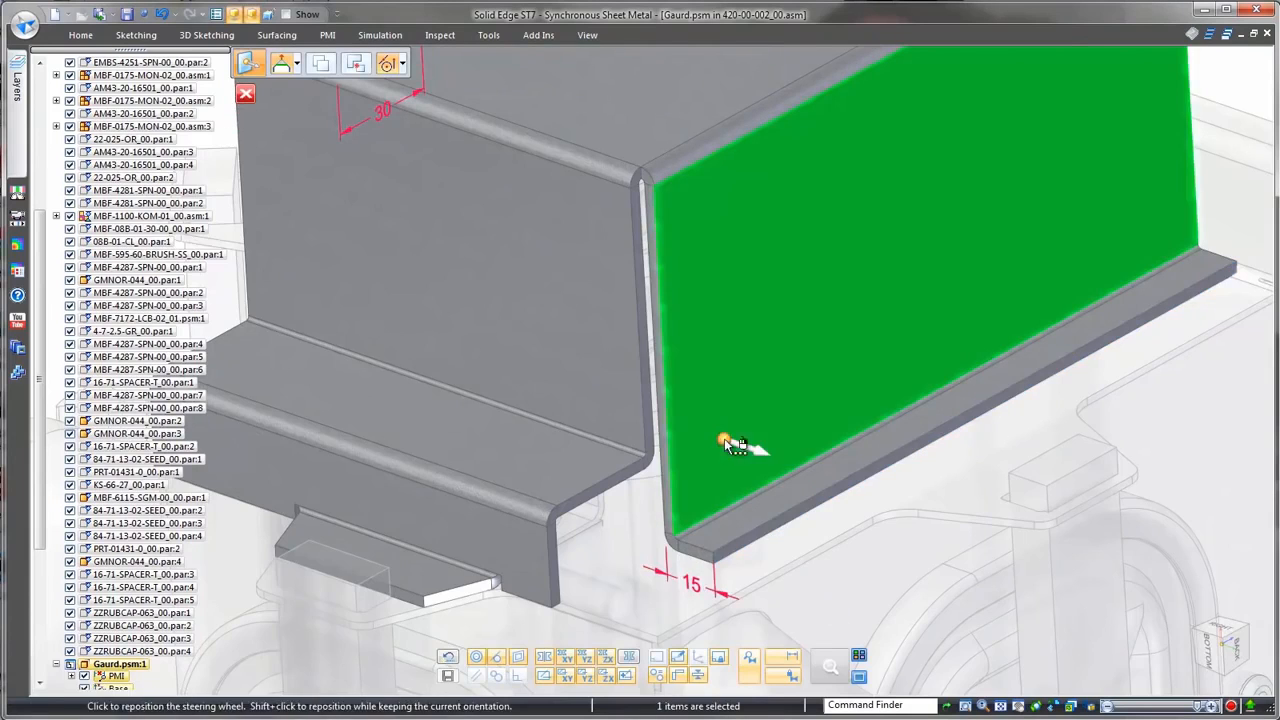
middle_drag(812, 393, 823, 508)
click(823, 509)
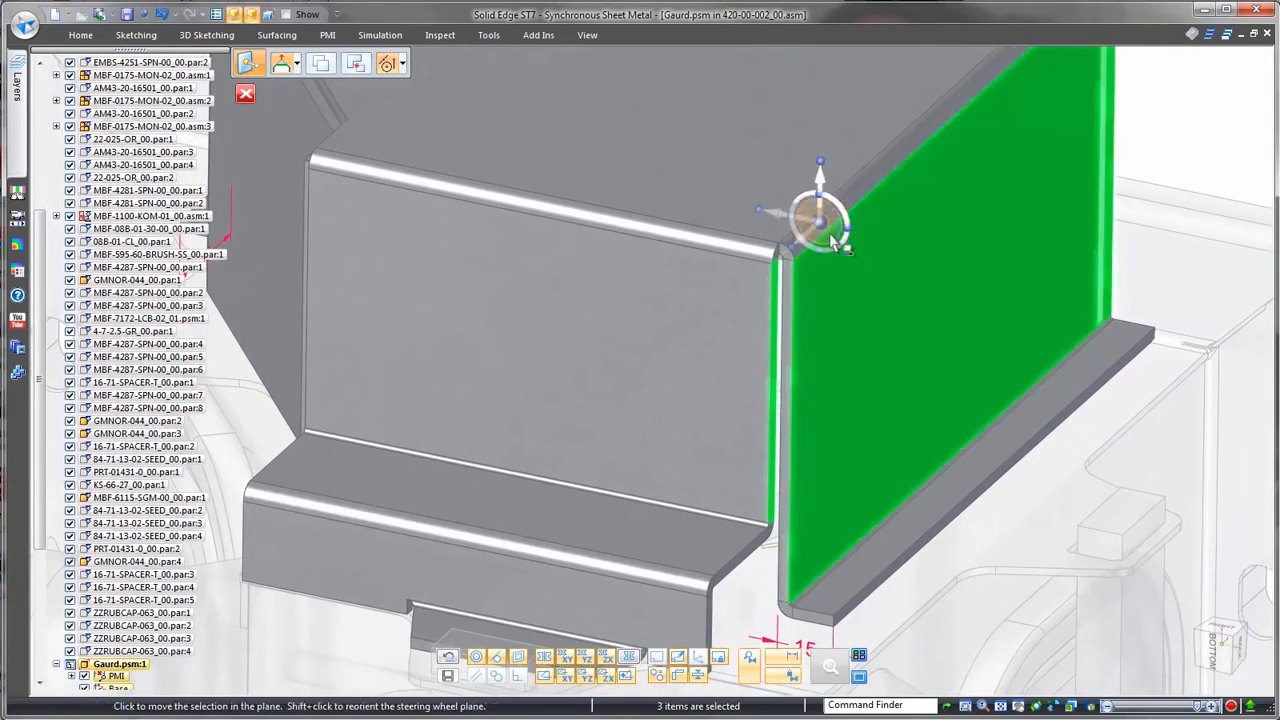
click(820, 219)
click(864, 152)
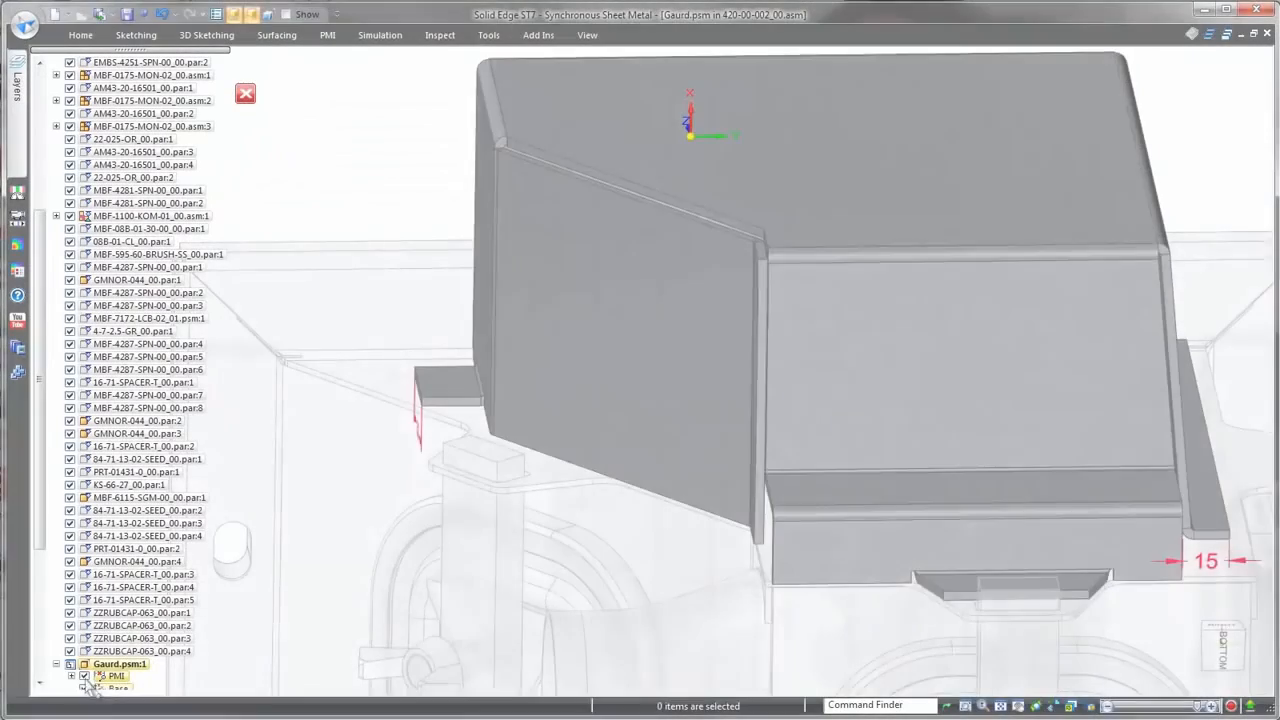
Step: Hide the PMI dimensions and, in wireframe display, sketch a line on the guard's top face ending at the sprocket shaft's center
click(84, 676)
middle_drag(411, 578, 384, 267)
right_drag(358, 251, 395, 249)
click(395, 249)
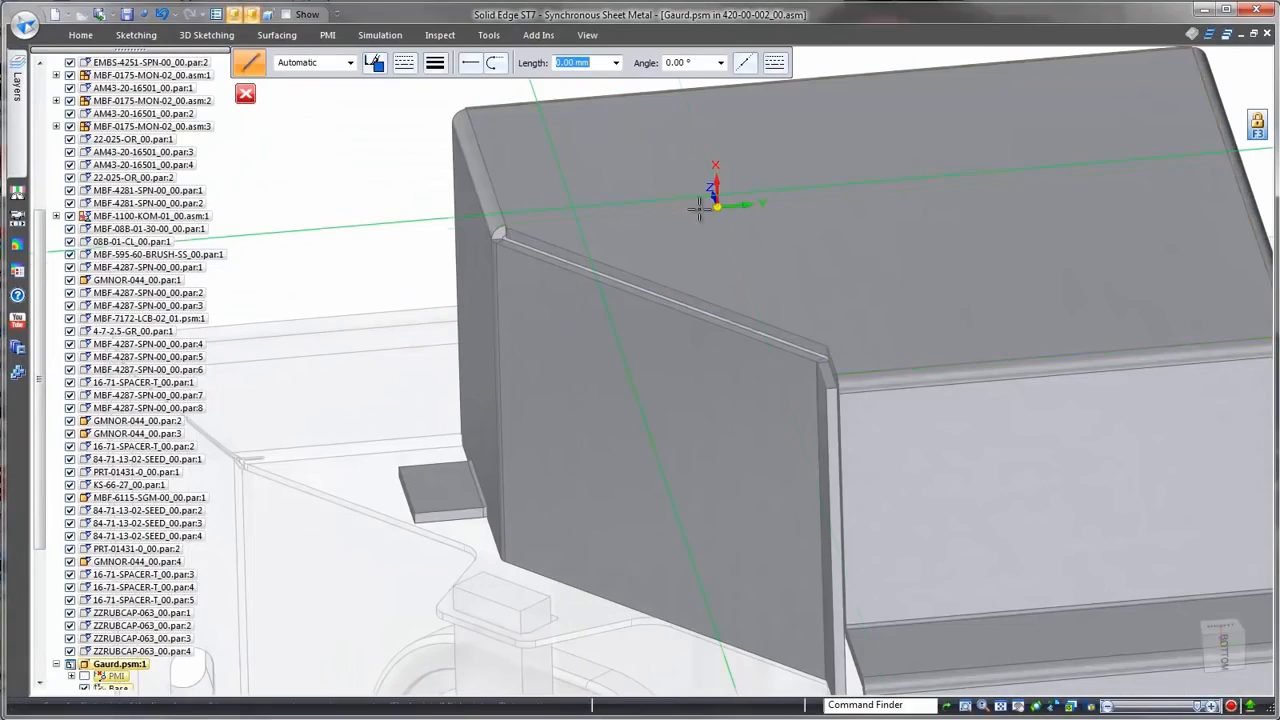
click(1113, 706)
scroll(968, 148, up, 5)
scroll(910, 214, up, 3)
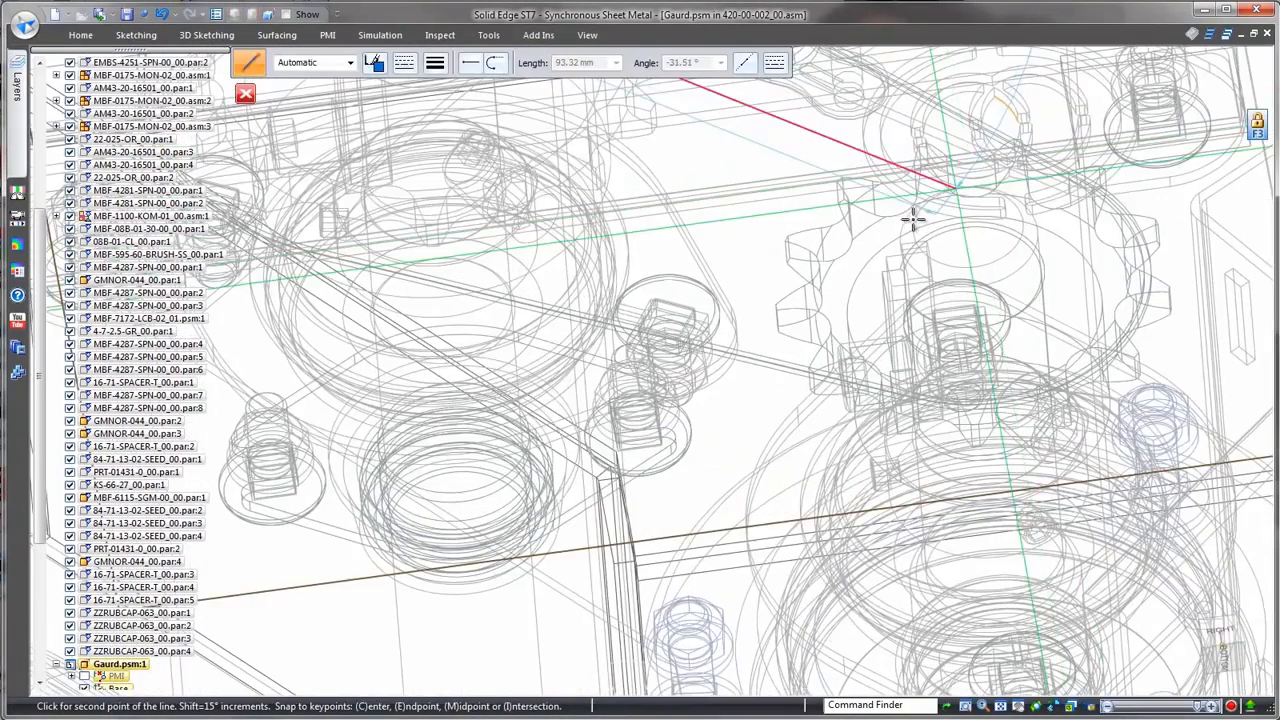
Step: End the line at the sprocket shaft's center on the guard's top face and restore the shaded display
click(966, 211)
key(Escape)
click(1094, 706)
scroll(997, 580, down, 5)
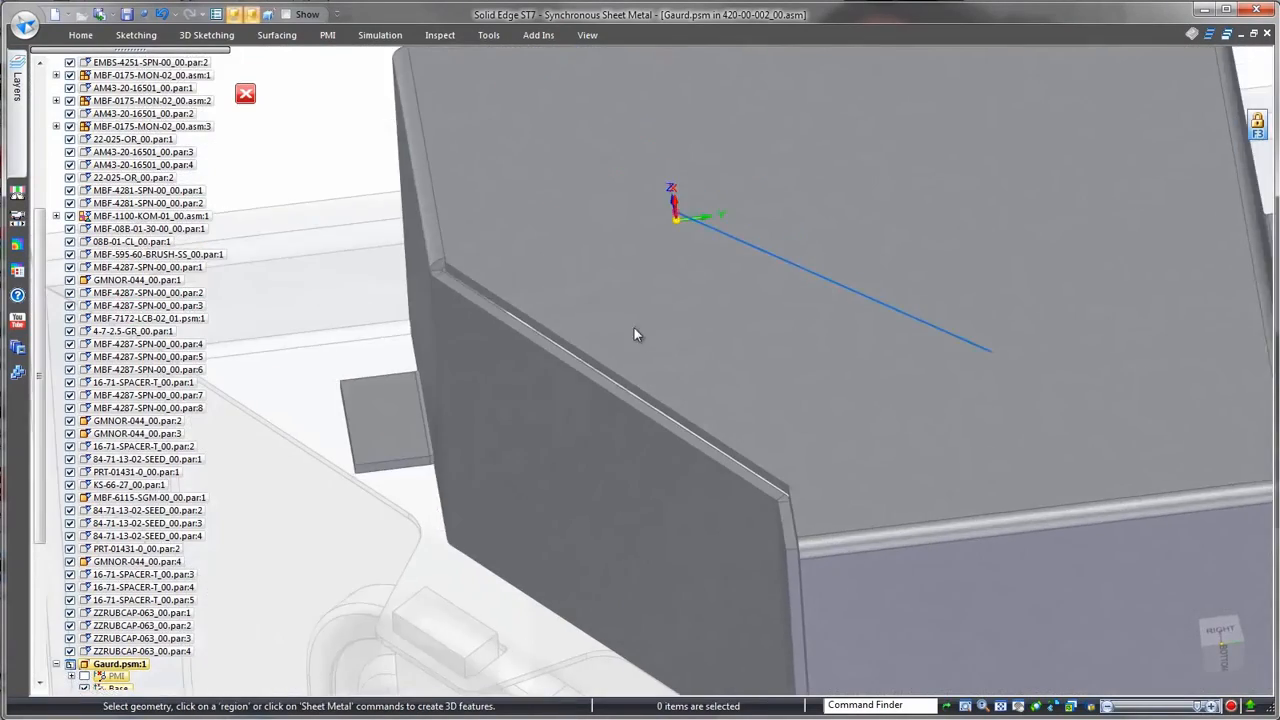
Step: Create a round-ended slot outline around the sketched line on the guard's top face with a symmetric offset
click(80, 35)
click(281, 58)
click(335, 97)
click(829, 320)
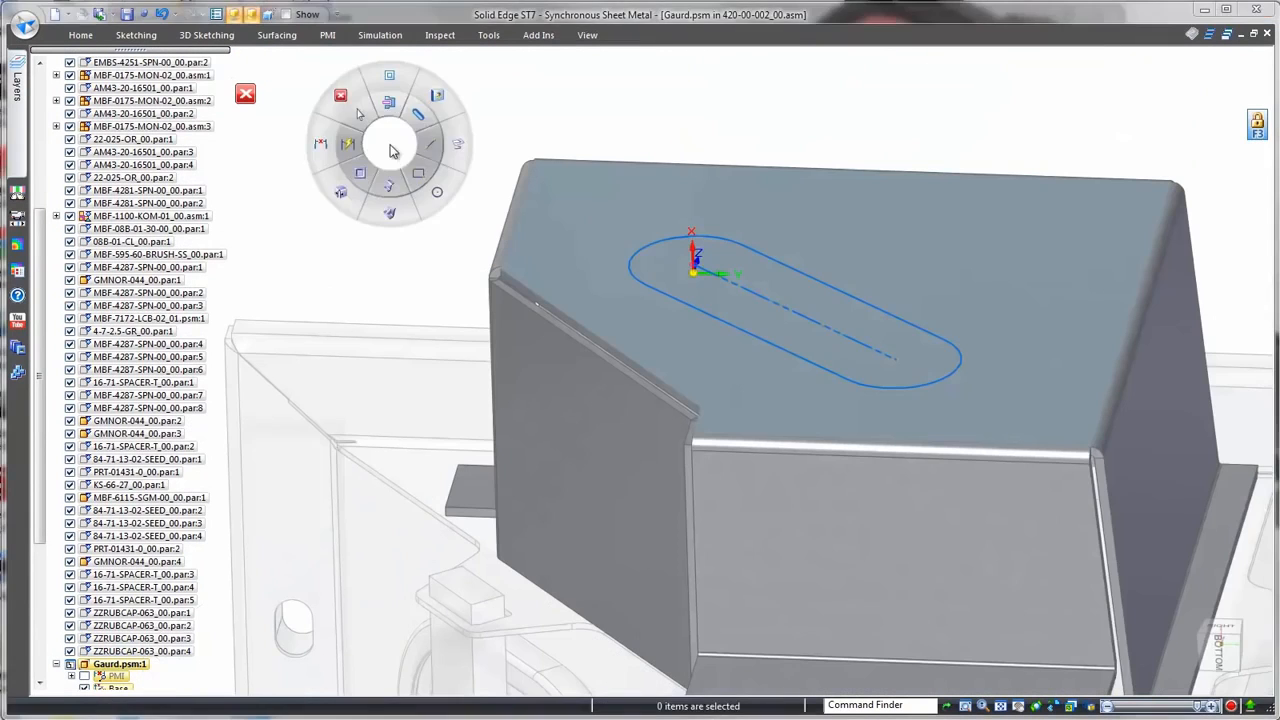
Step: Form a raised dimple in the guard's top face from the slot-shaped outline
click(425, 143)
click(672, 276)
right_click(672, 276)
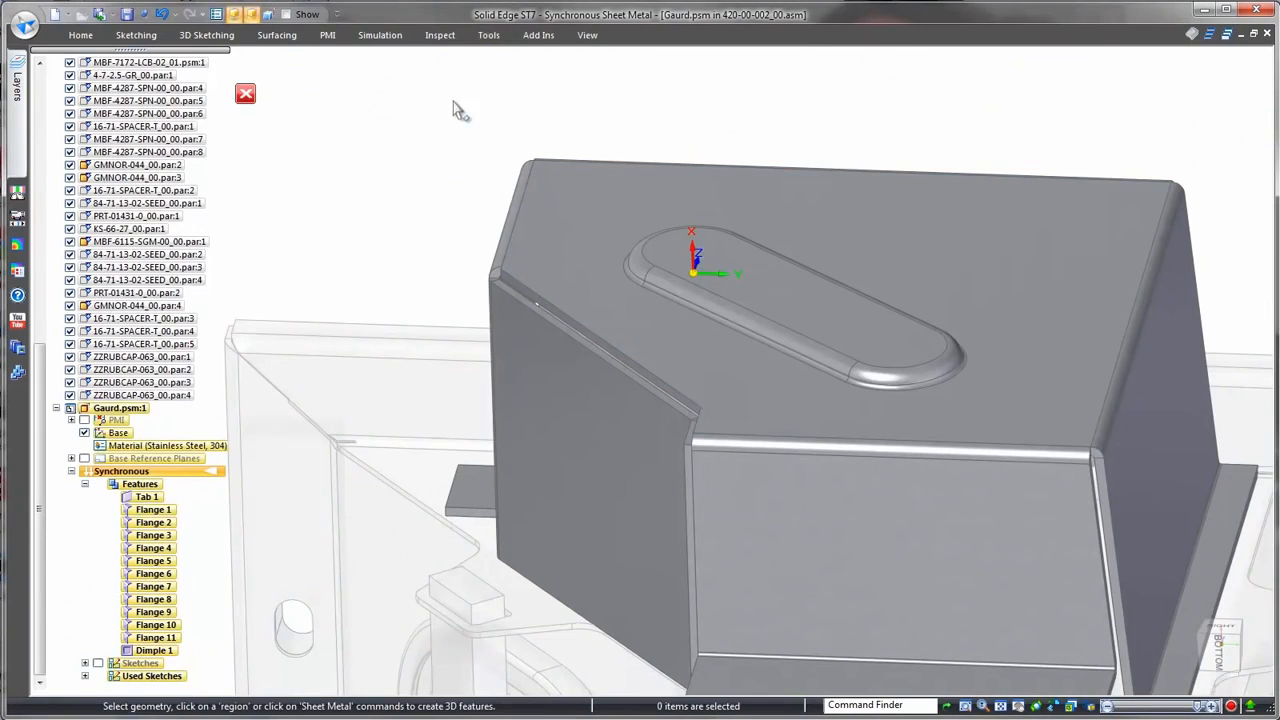
Step: Create the guard's flat pattern, orienting the flat by its top face
click(488, 35)
click(117, 55)
click(790, 206)
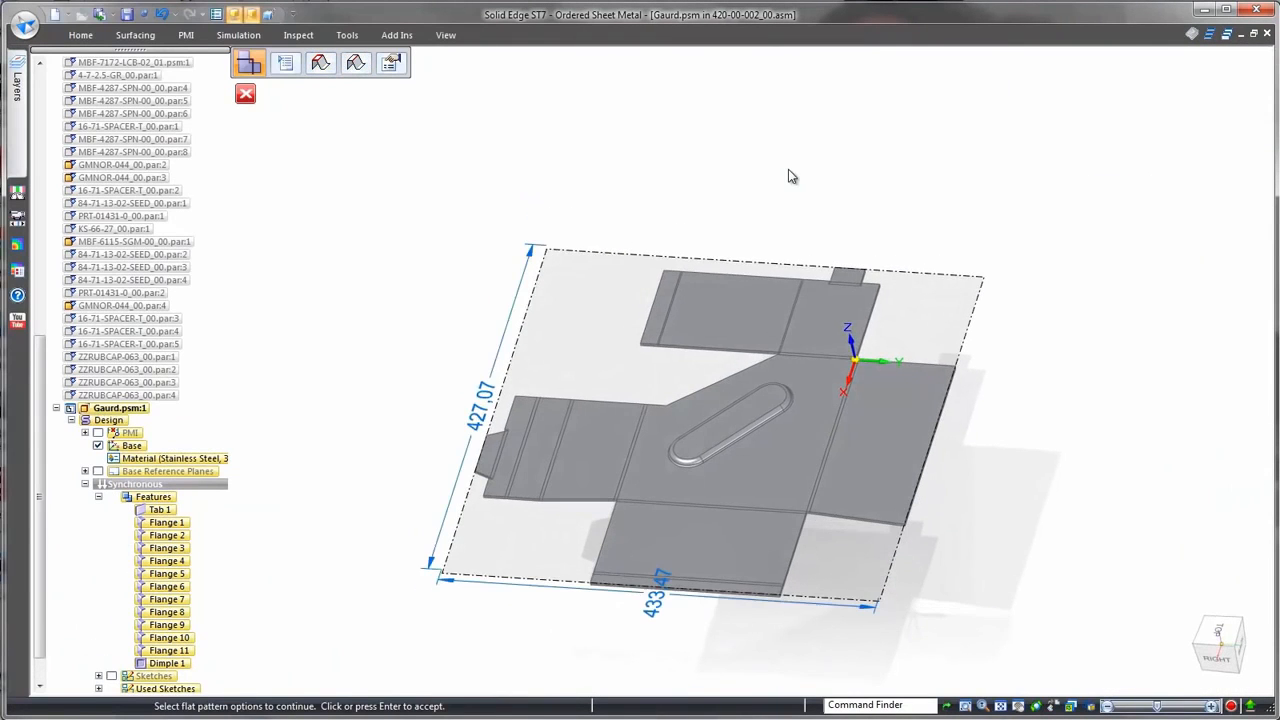
click(664, 165)
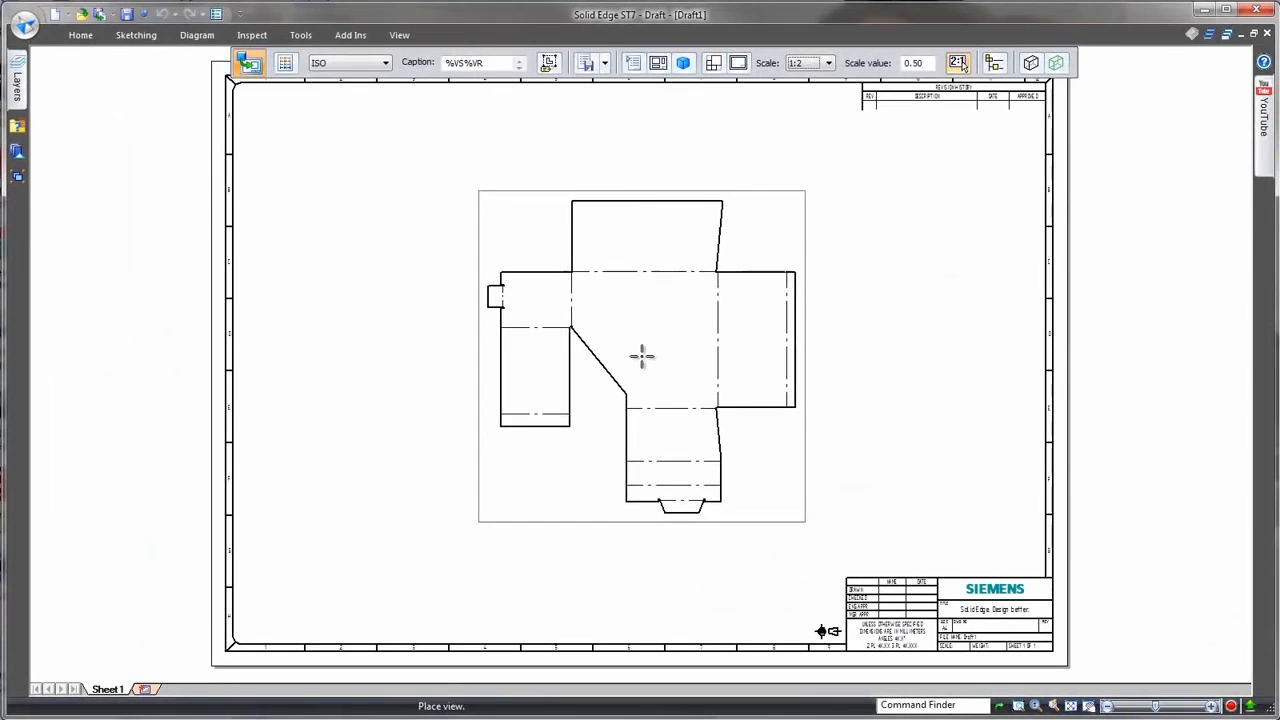
Step: Place the guard's flat pattern view on the drawing sheet at 1:2 and add horizontal coordinate dimensions below it
click(641, 357)
click(604, 93)
click(600, 126)
scroll(600, 543, up, 5)
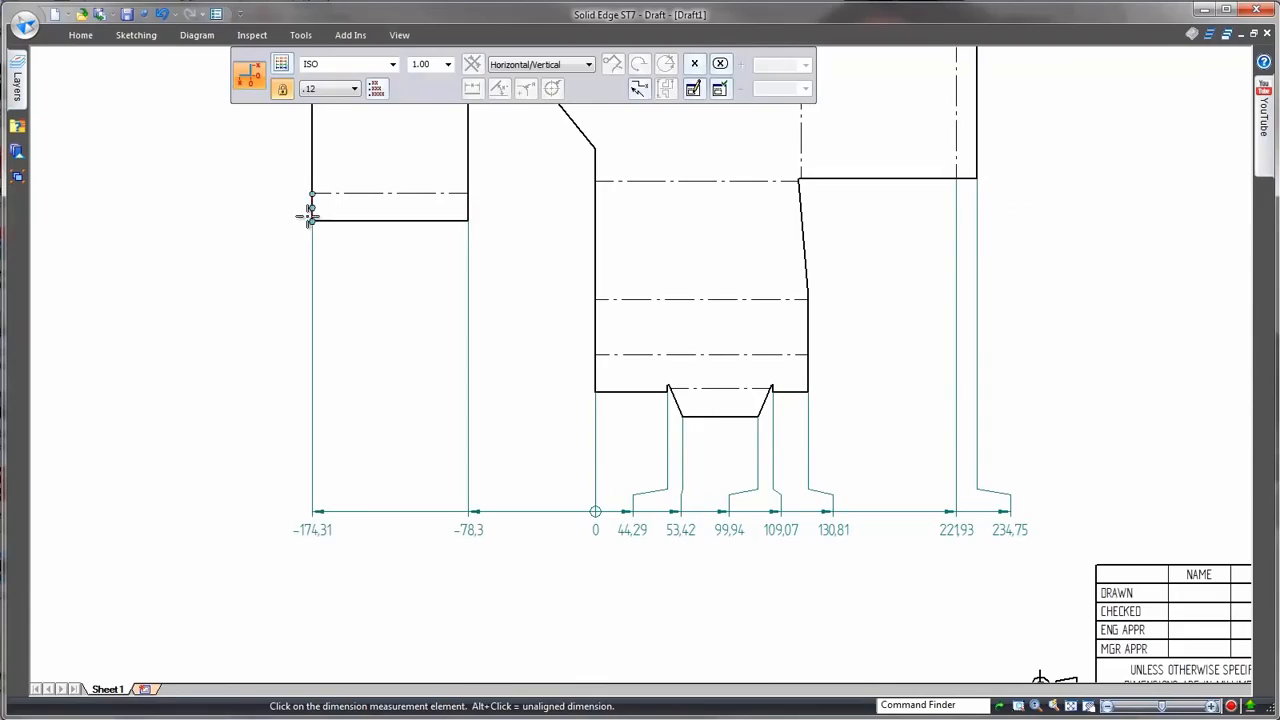
key(Escape)
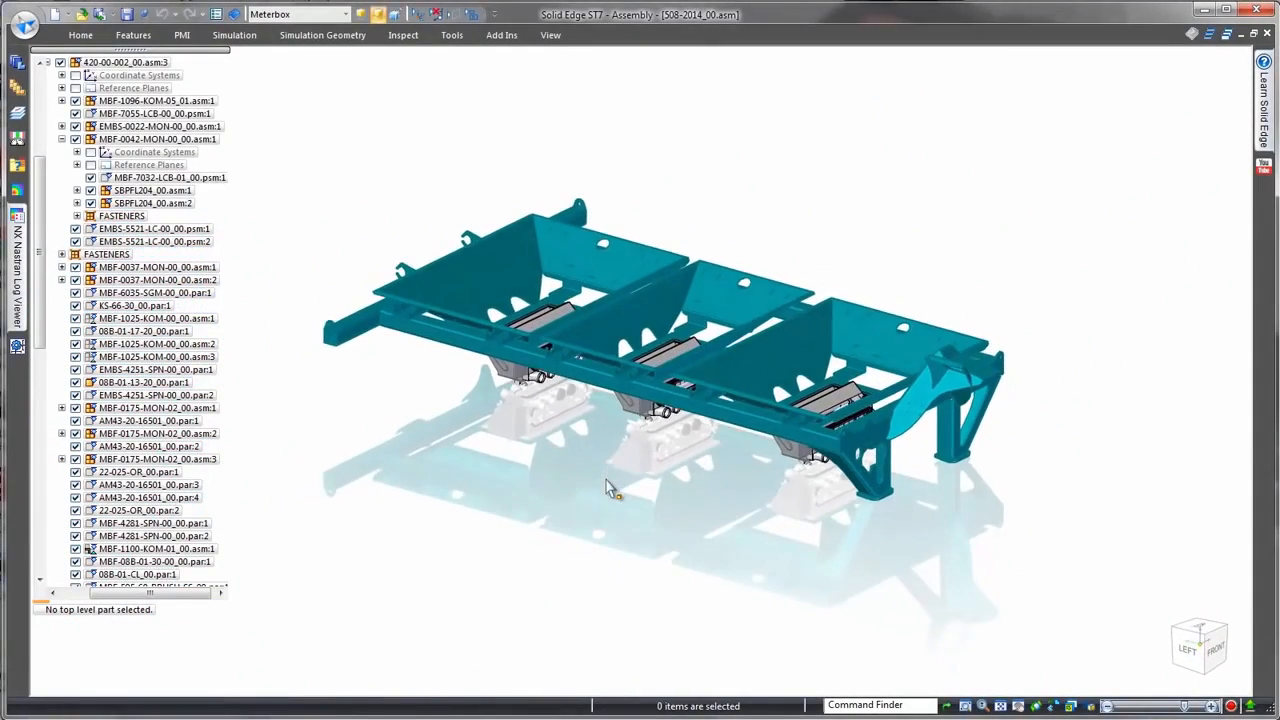
Step: Apply the Hopper display configuration to the 508-2014_00 assembly and bring the fan blower into focus
click(347, 16)
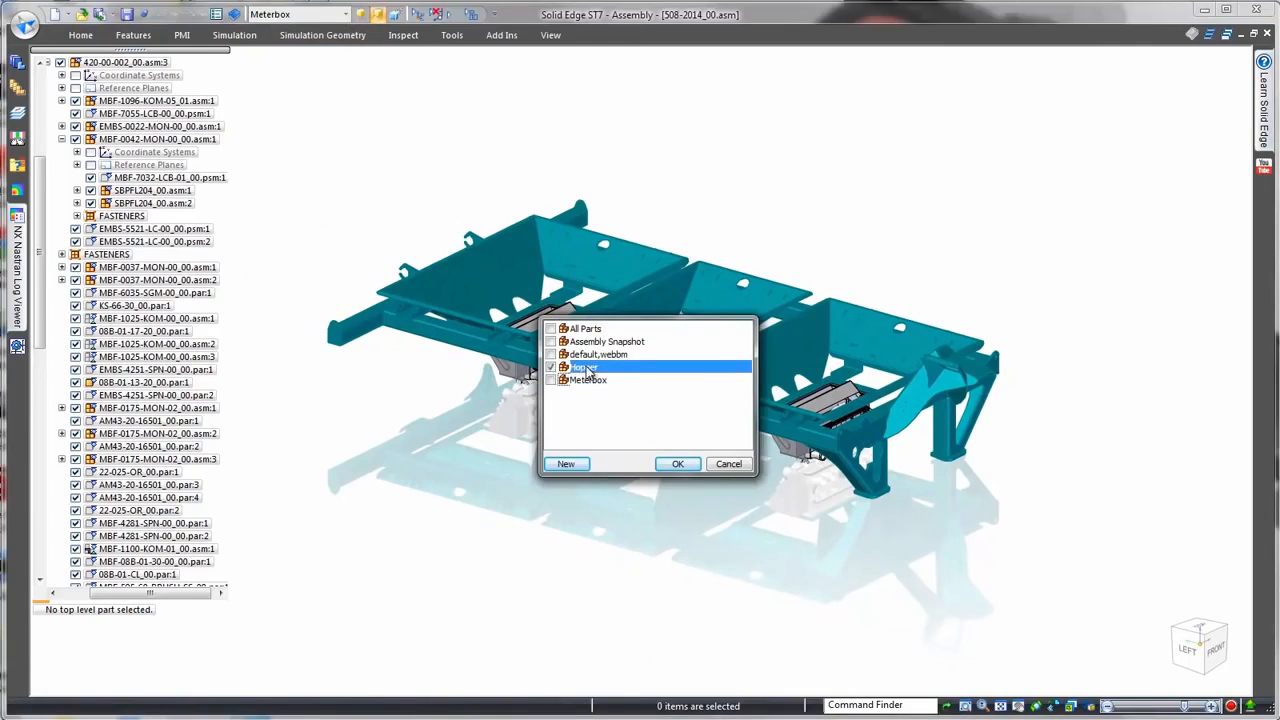
click(677, 463)
scroll(968, 405, up, 5)
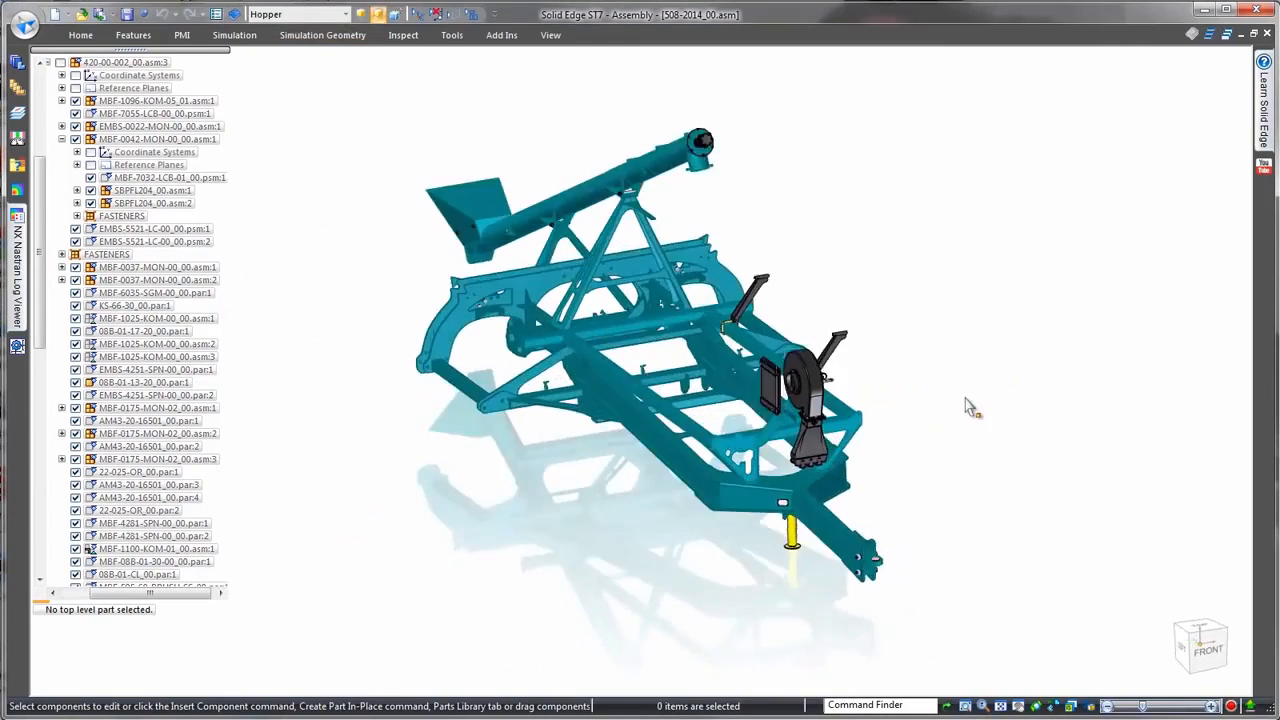
scroll(808, 408, up, 2)
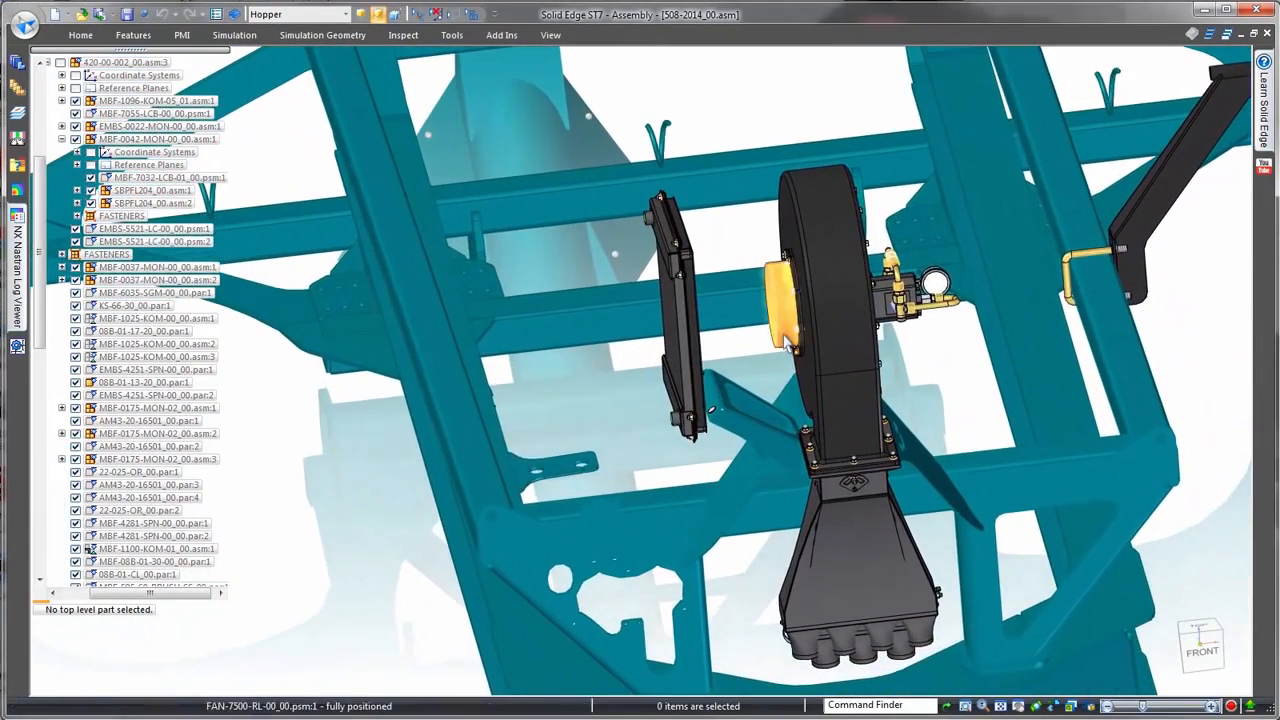
Step: Edit the fan subassembly in place and build the Fan Blower Duct as a lofted flange between its circular and rectangular sketches
right_click(797, 345)
click(697, 390)
click(904, 411)
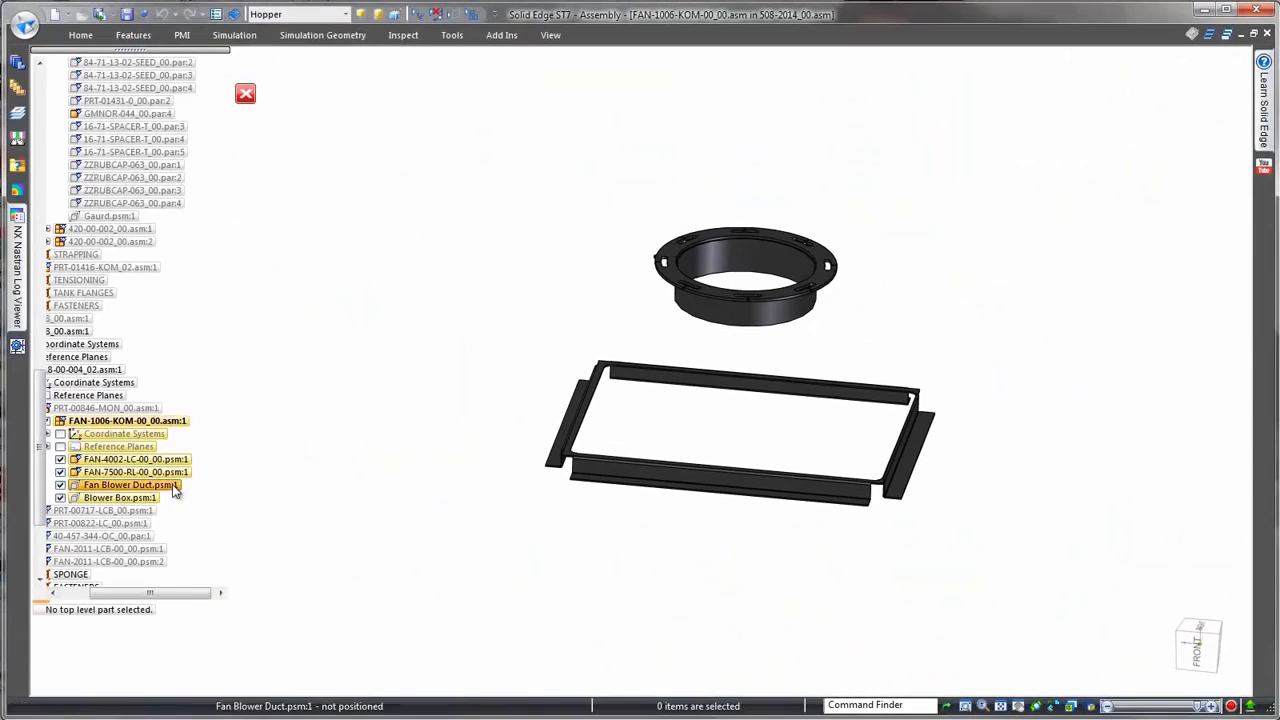
click(174, 488)
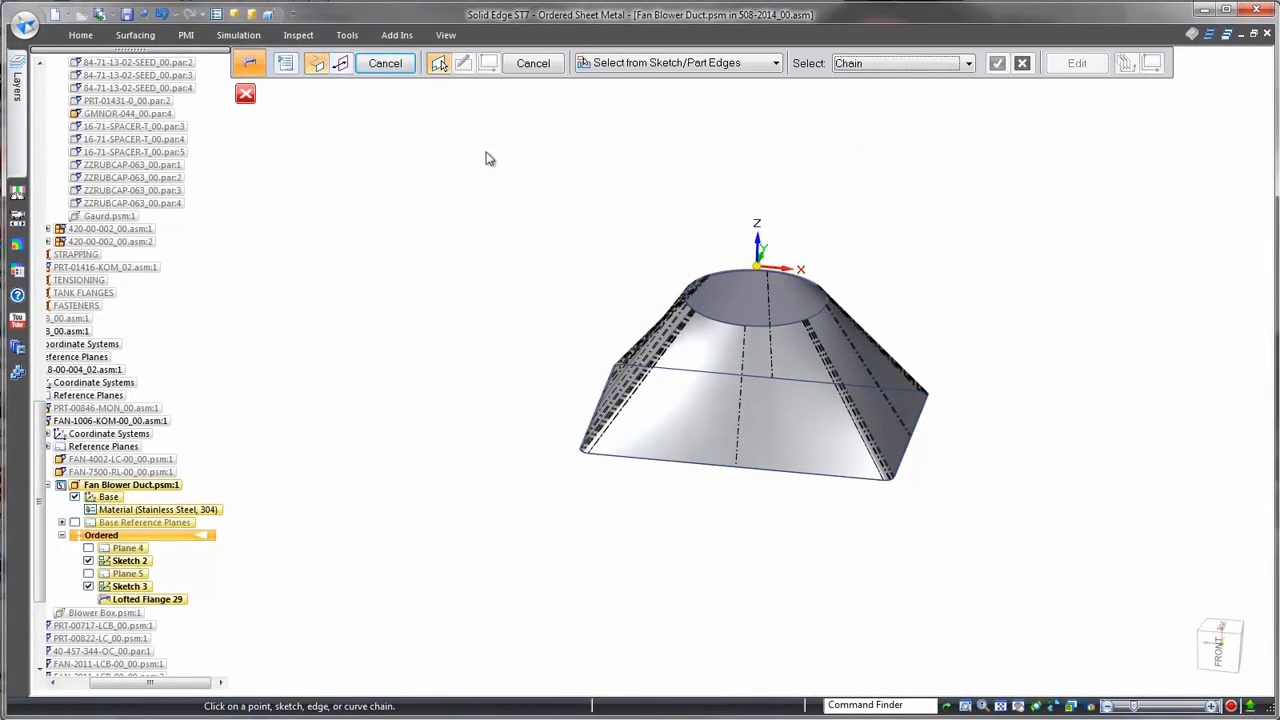
key(Escape)
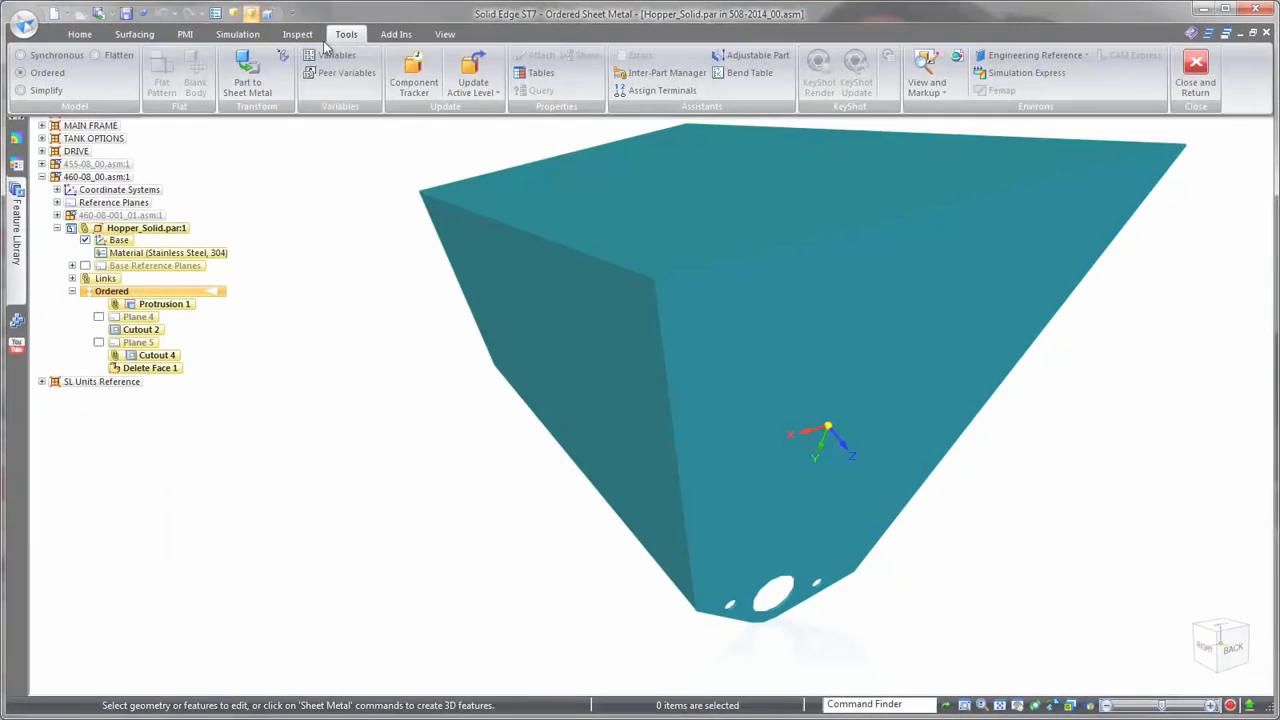
Step: Convert the Hopper_Solid part to sheet metal with corner treatment None and square relief, creating bends along its sloping corner edges
click(244, 70)
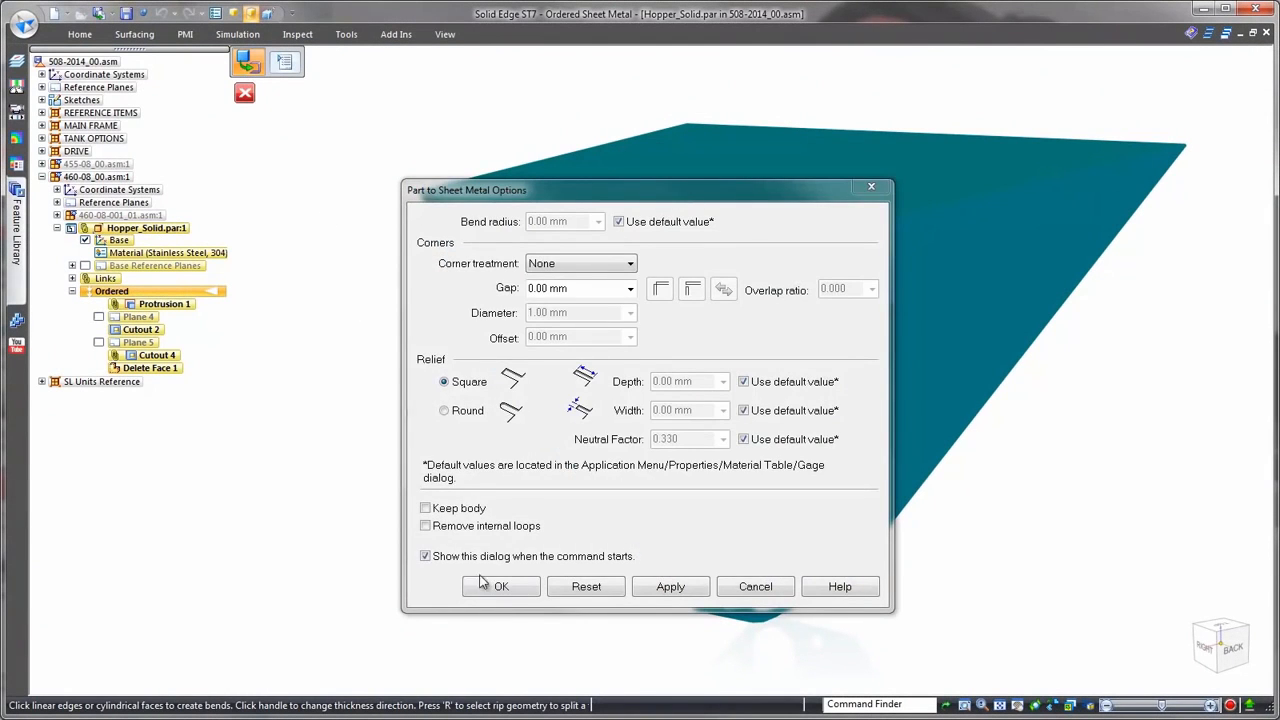
click(502, 587)
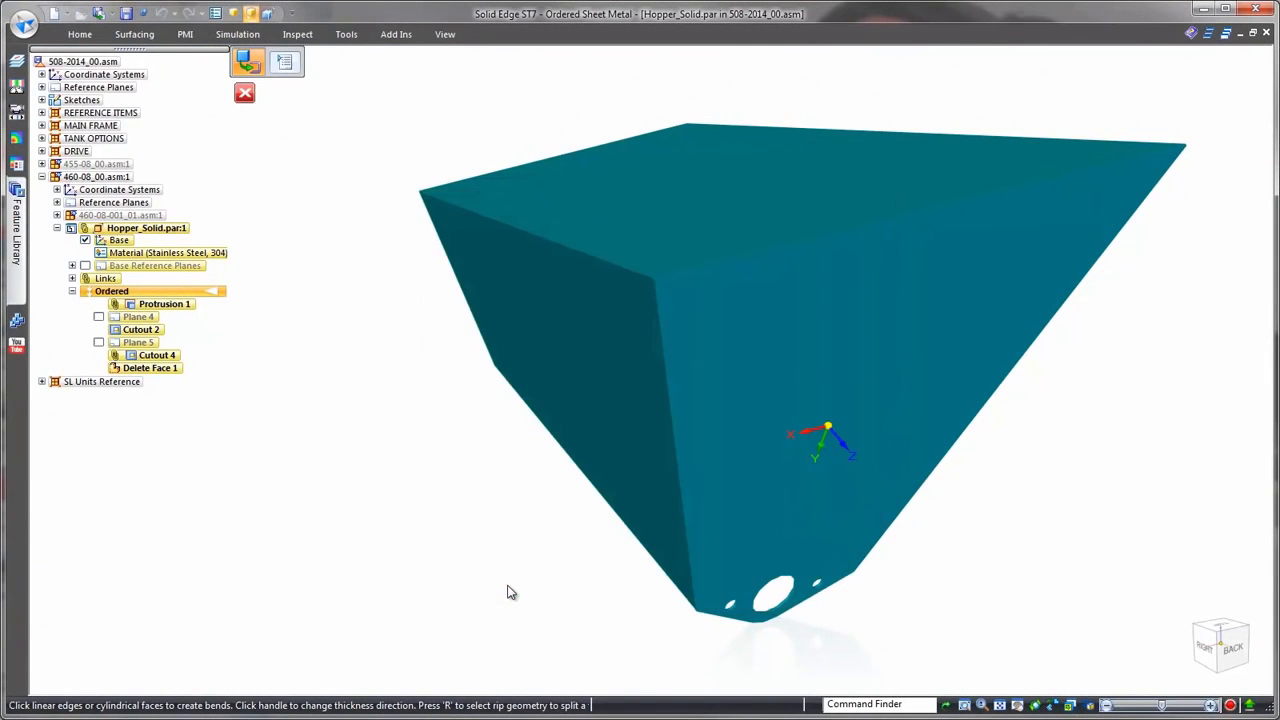
click(478, 322)
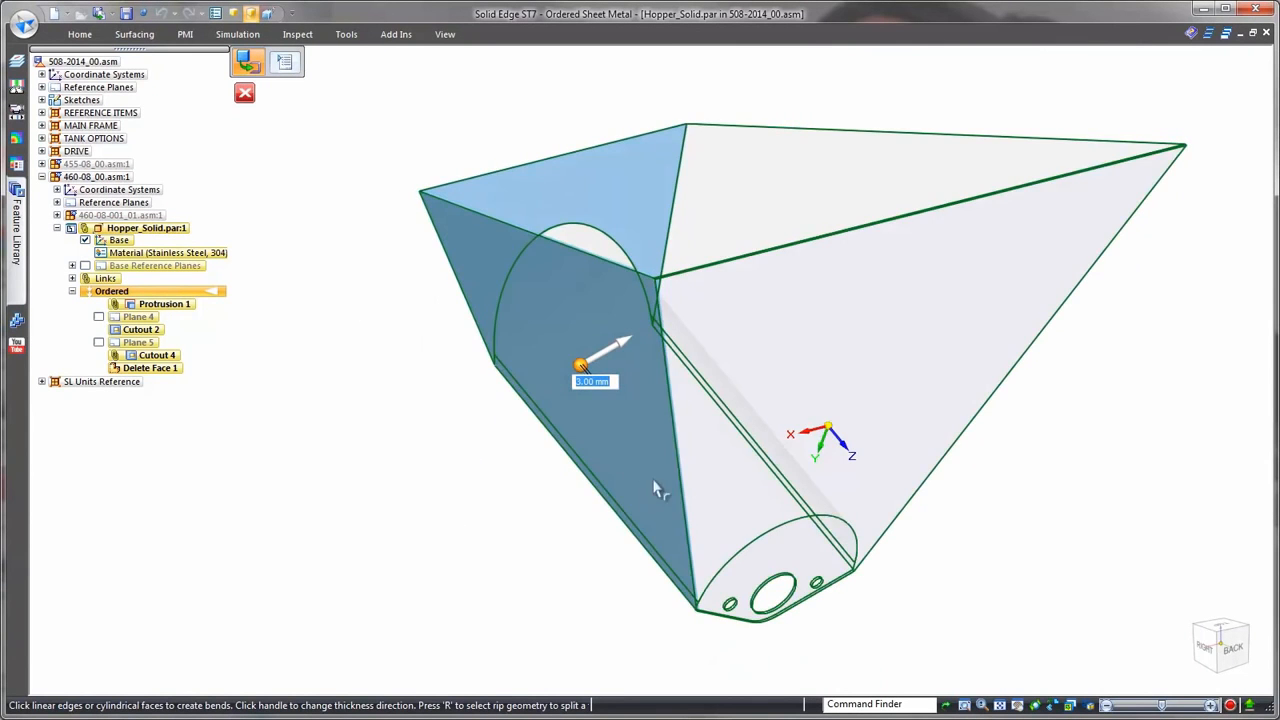
click(680, 470)
click(961, 433)
right_click(1060, 405)
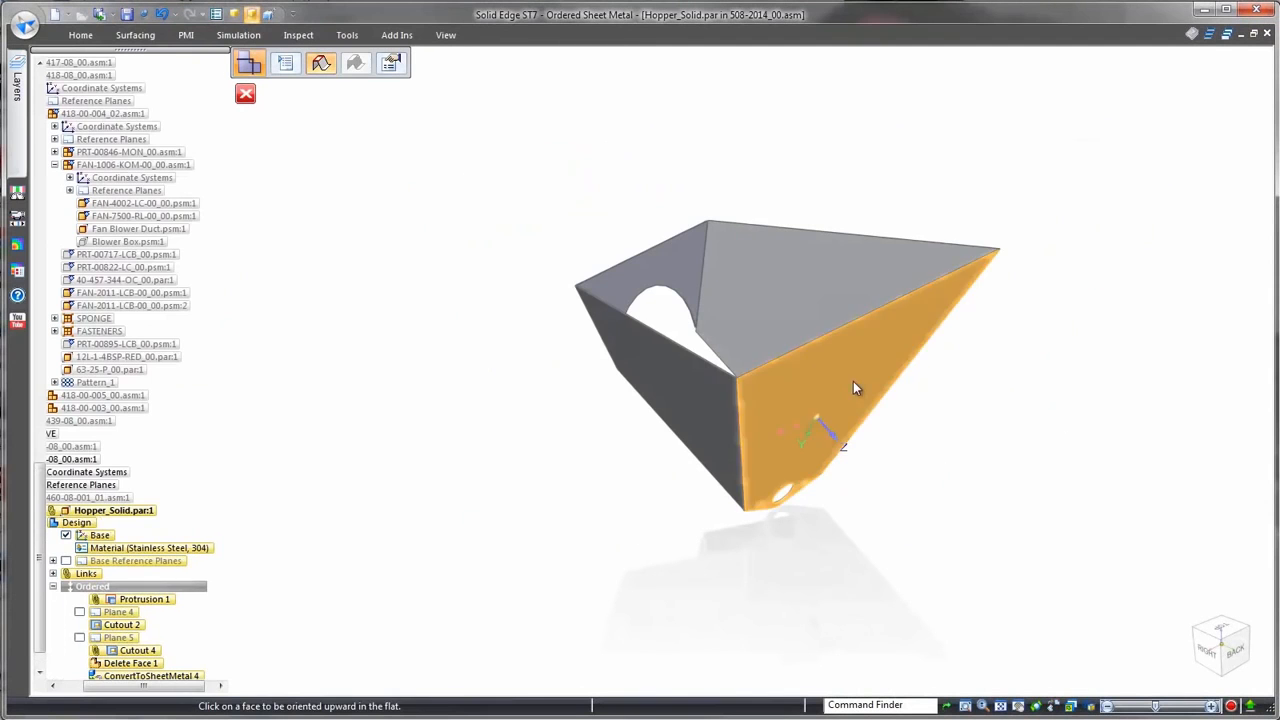
Step: Create the hopper's flat pattern with its large side face oriented upward
click(841, 332)
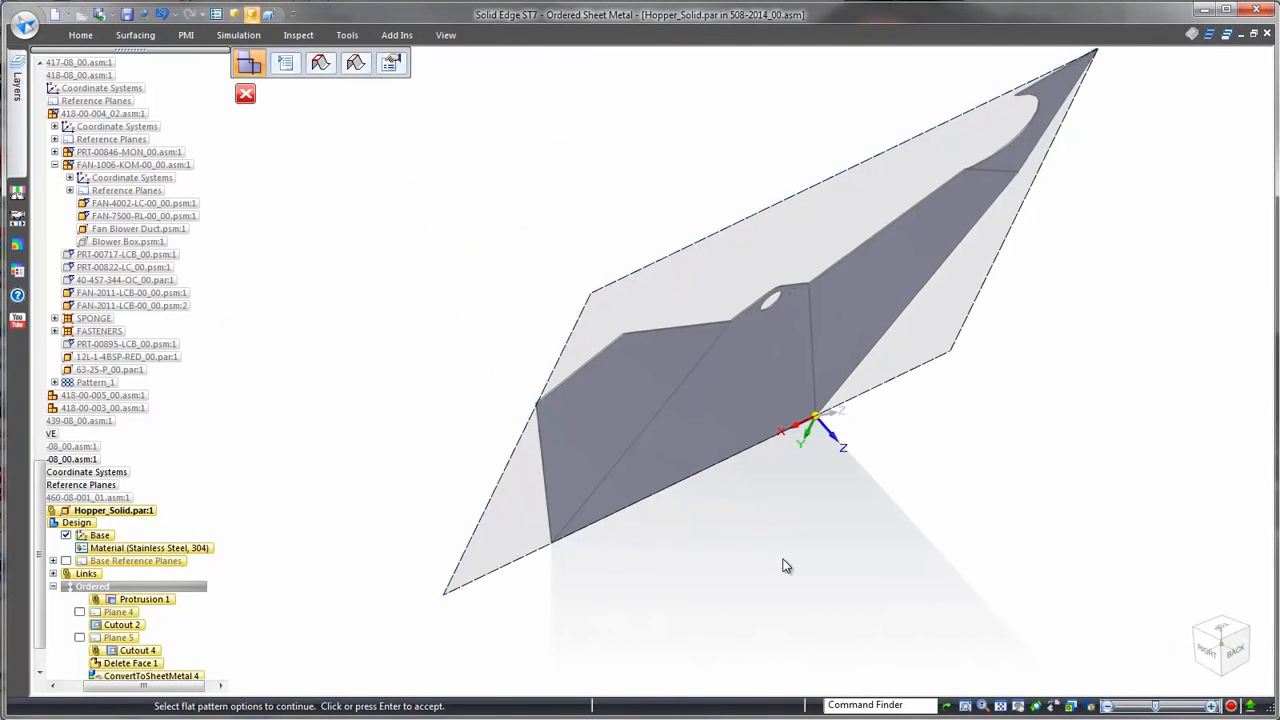
click(785, 565)
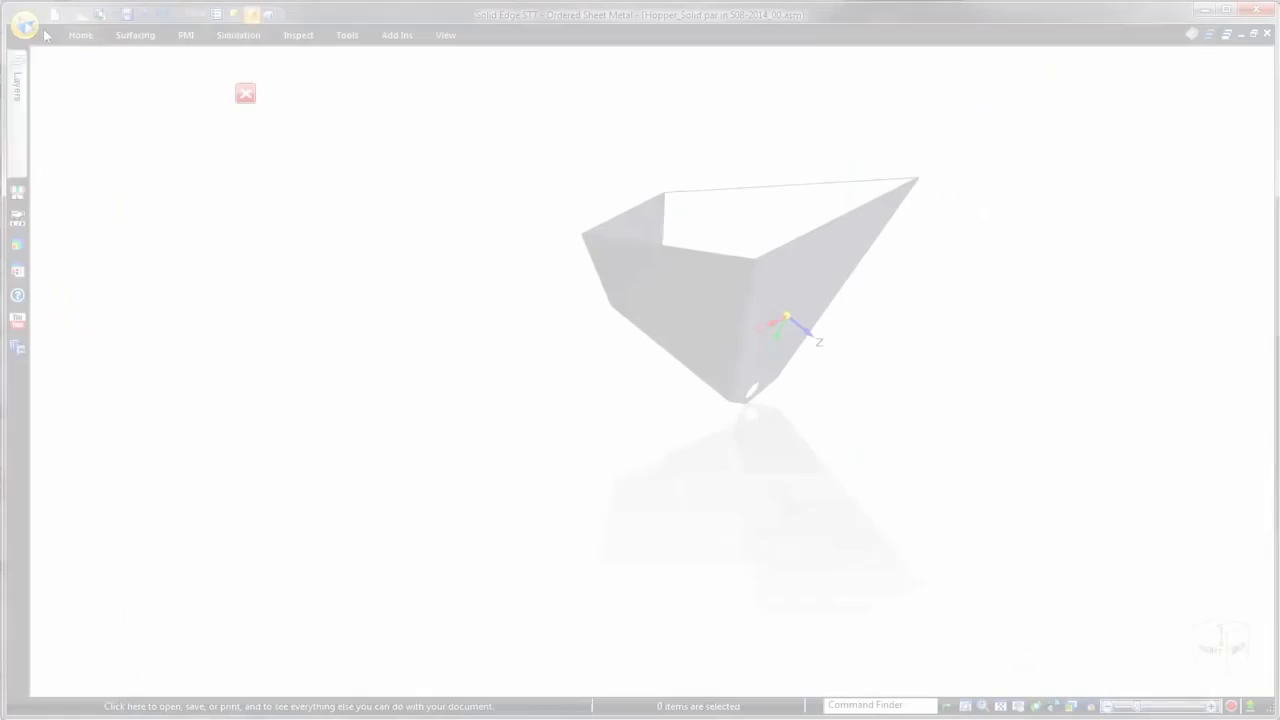
Step: Save the hopper's flat pattern as a version 14 DXF file, reviewing the layer, bend data and font mapping options
click(26, 26)
mouse_move(100, 179)
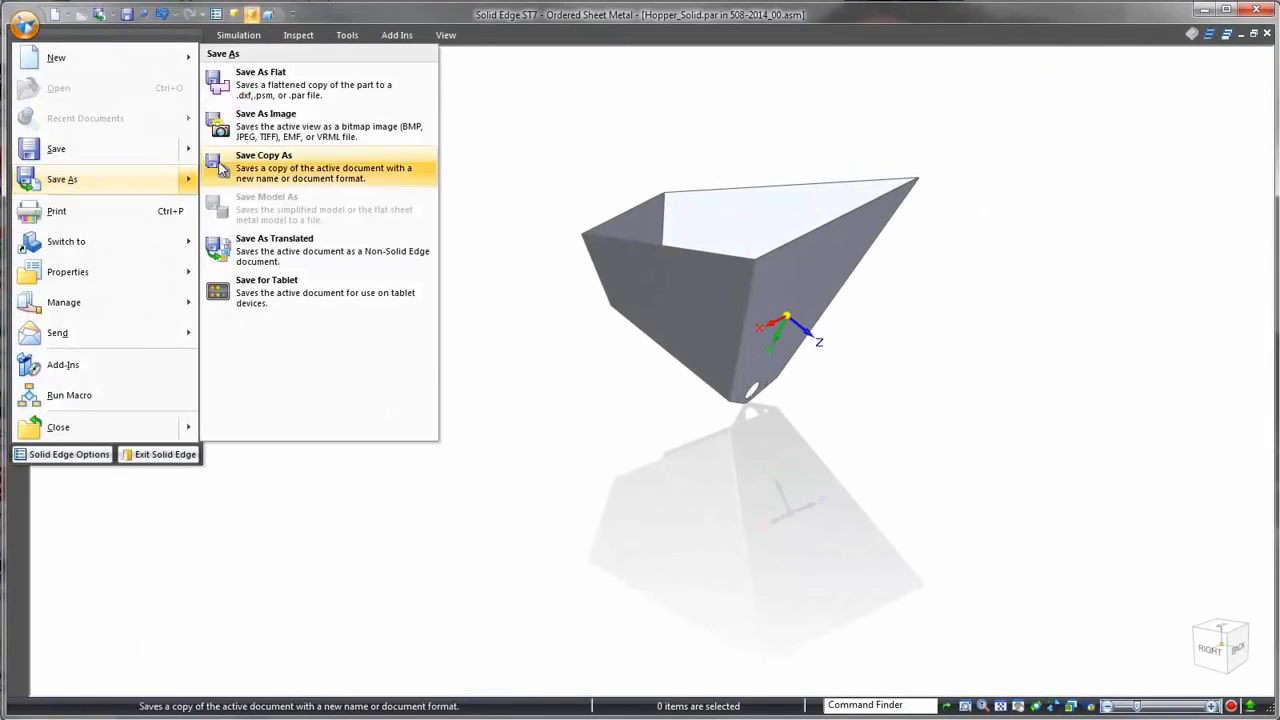
click(260, 146)
click(738, 544)
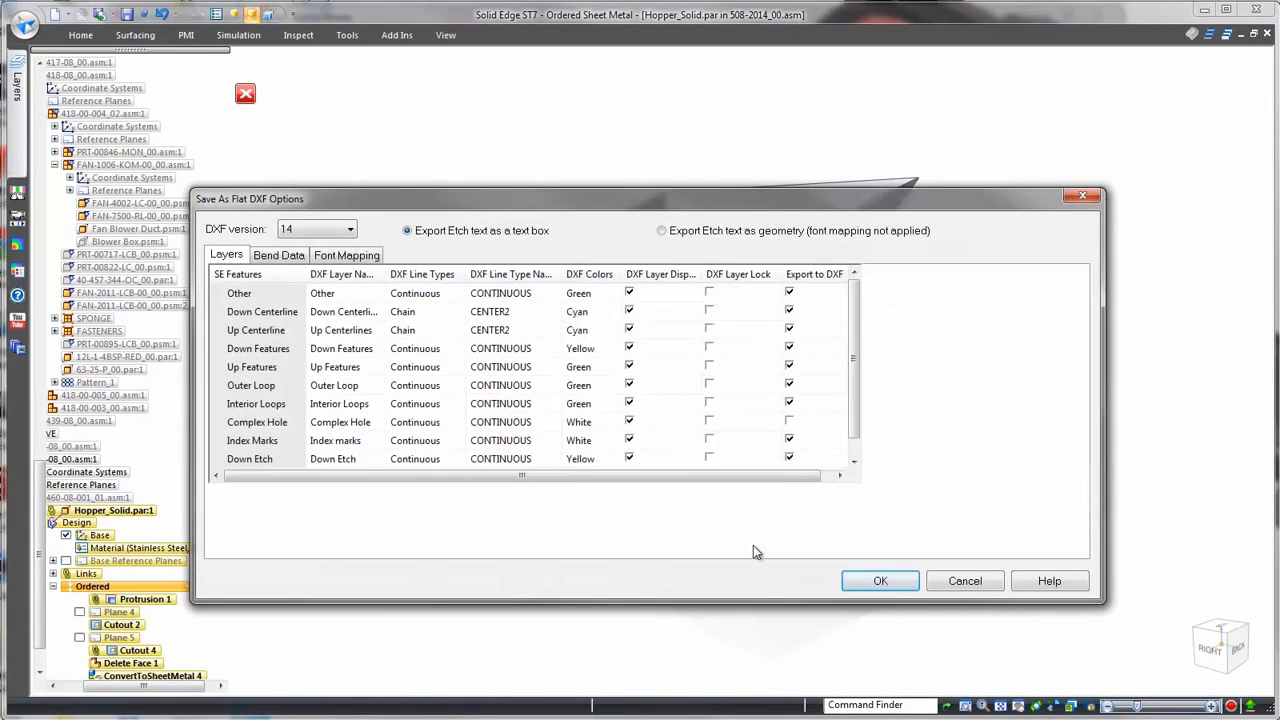
click(278, 255)
click(338, 255)
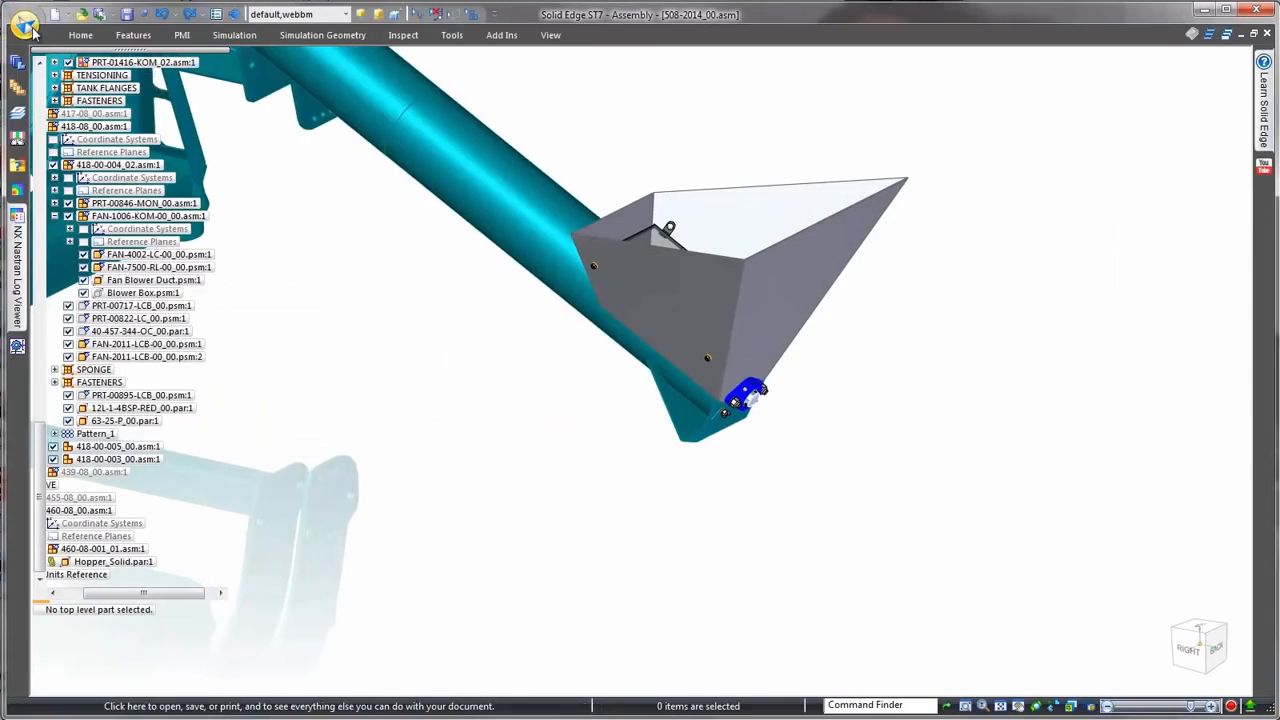
Step: Open the exported Hopper_Solid flat DXF file using the ISO Draft.dft template
click(25, 25)
click(50, 85)
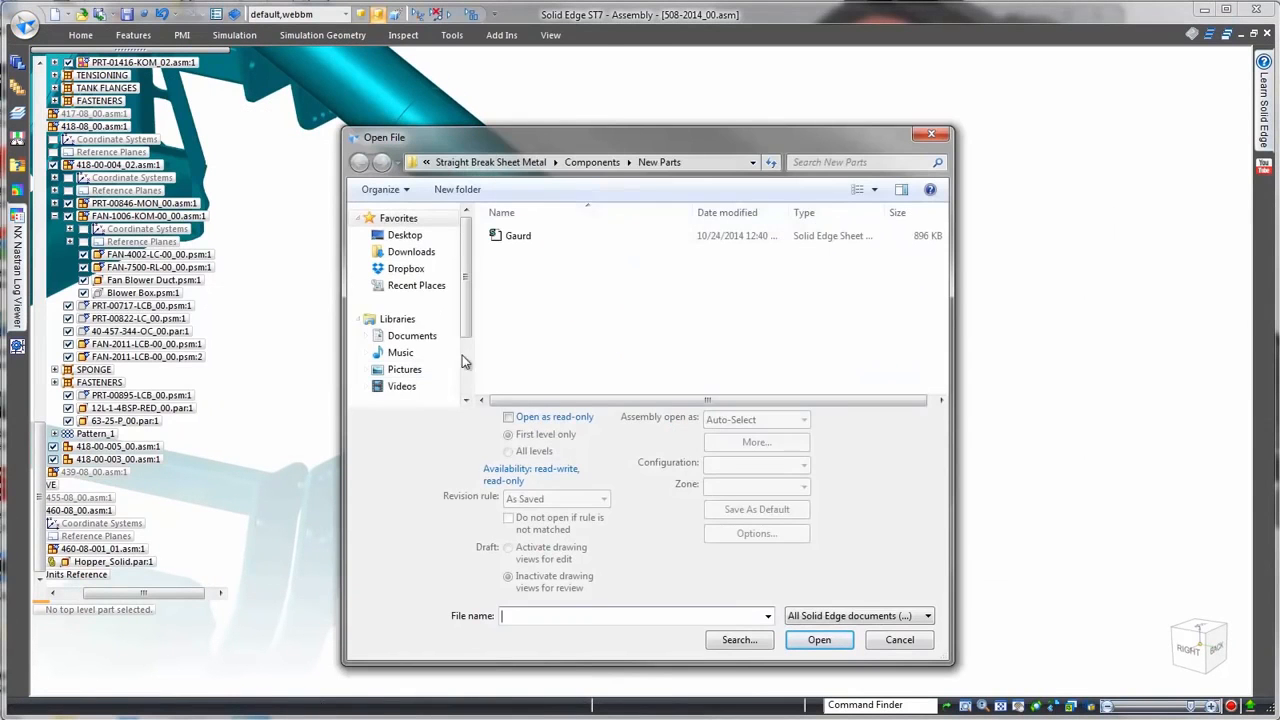
click(411, 335)
click(927, 615)
click(900, 349)
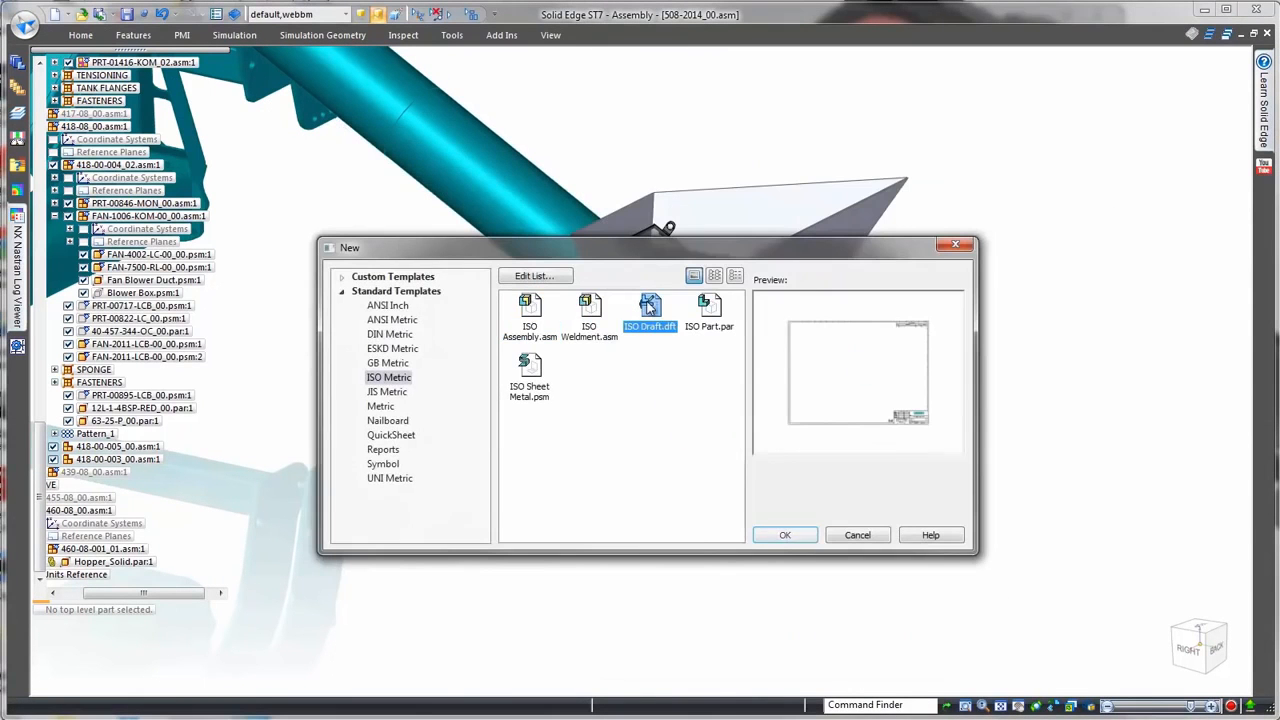
click(783, 536)
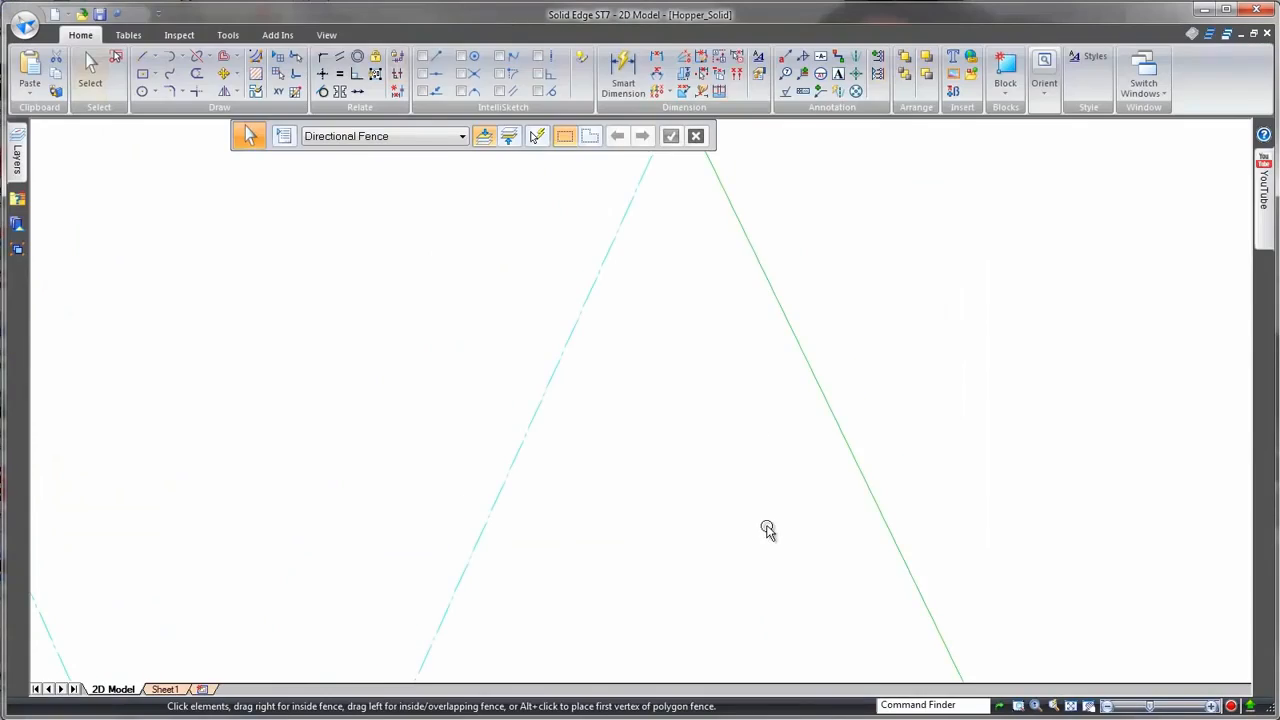